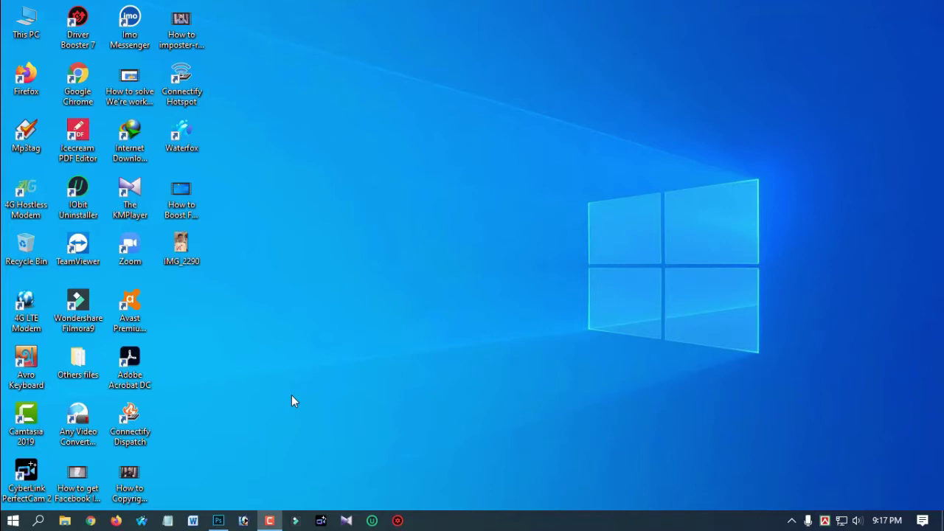
- Switch to Photoshop and open the IMG_2290 photo from the Desktop folder
left_click(217, 521)
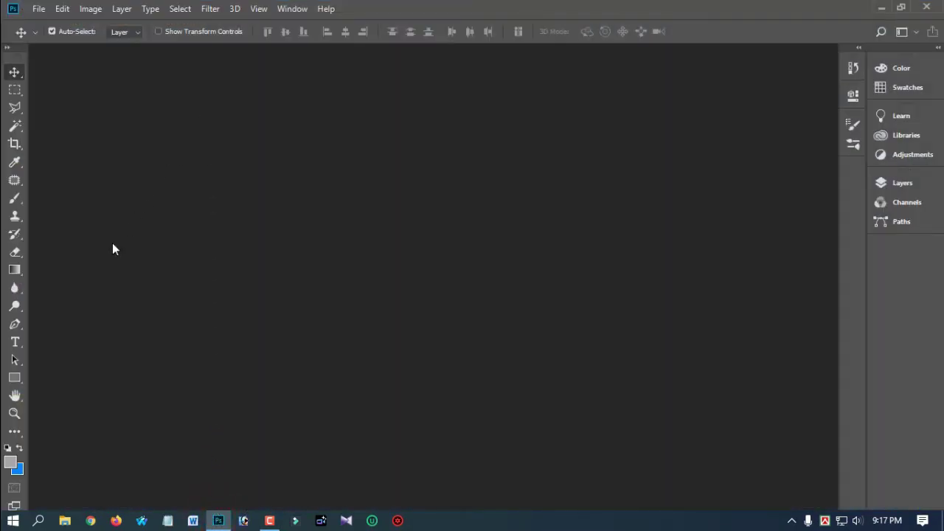
left_click(37, 9)
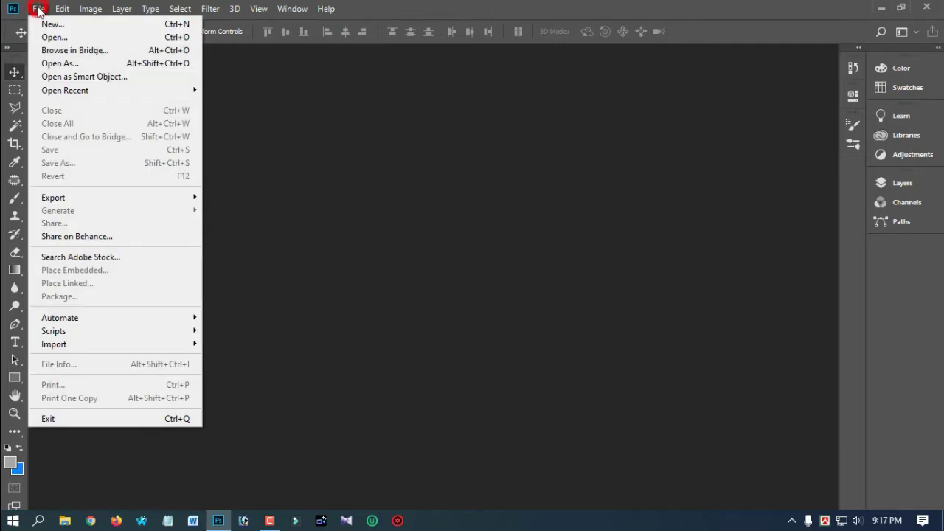
left_click(65, 37)
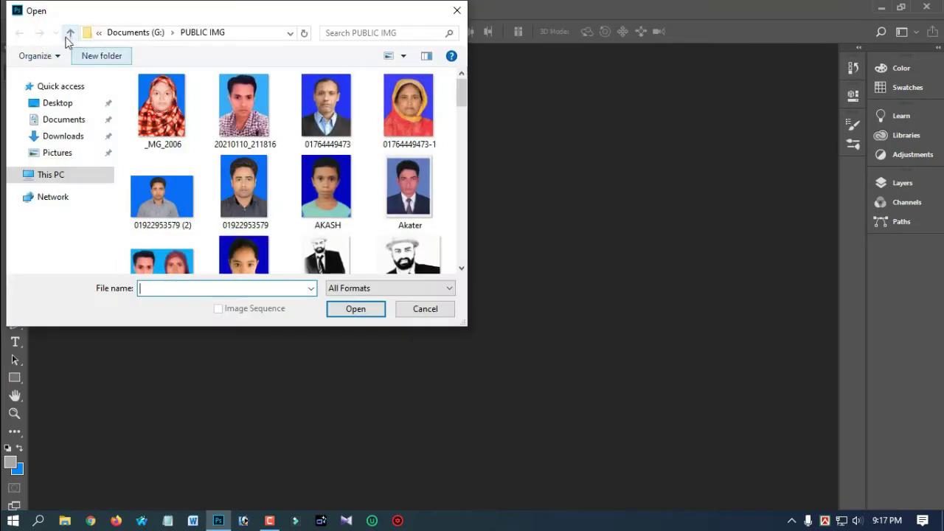
left_click(57, 107)
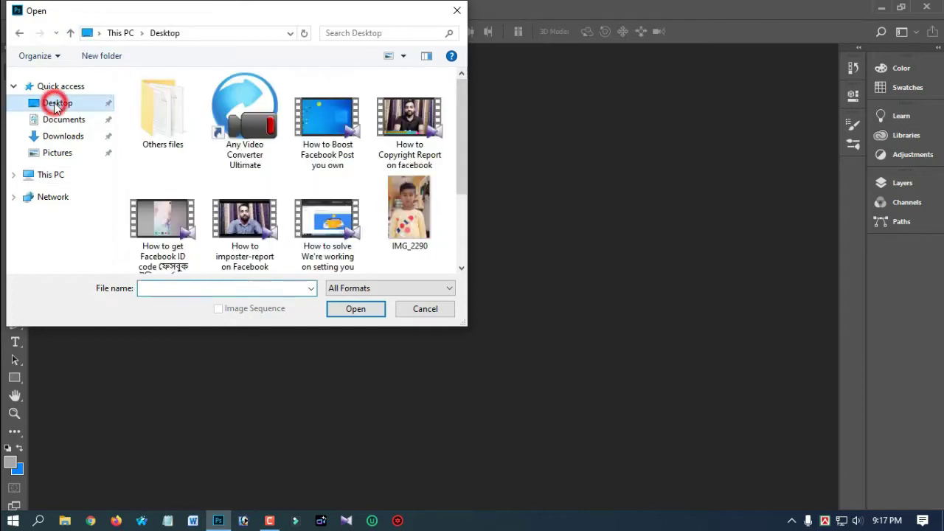
scroll(258, 152, "down", 1)
left_click(408, 193)
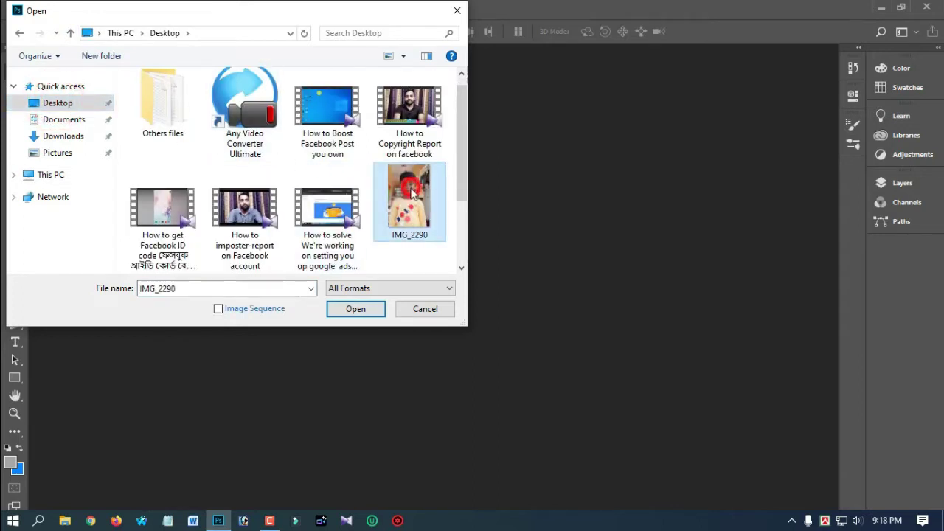
left_click(368, 308)
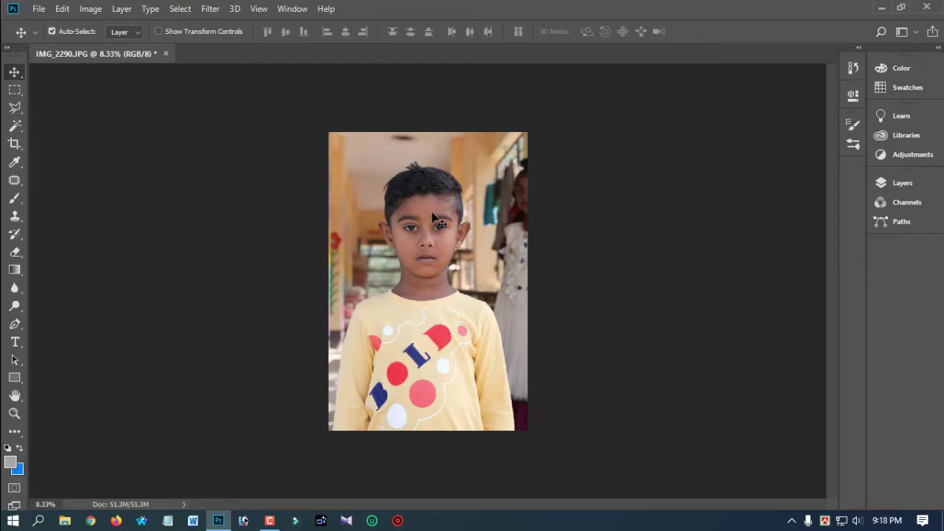
- Apply a Levels adjustment on the RGB channel, slightly brightening the portrait's midtones
key("ctrl+plus")
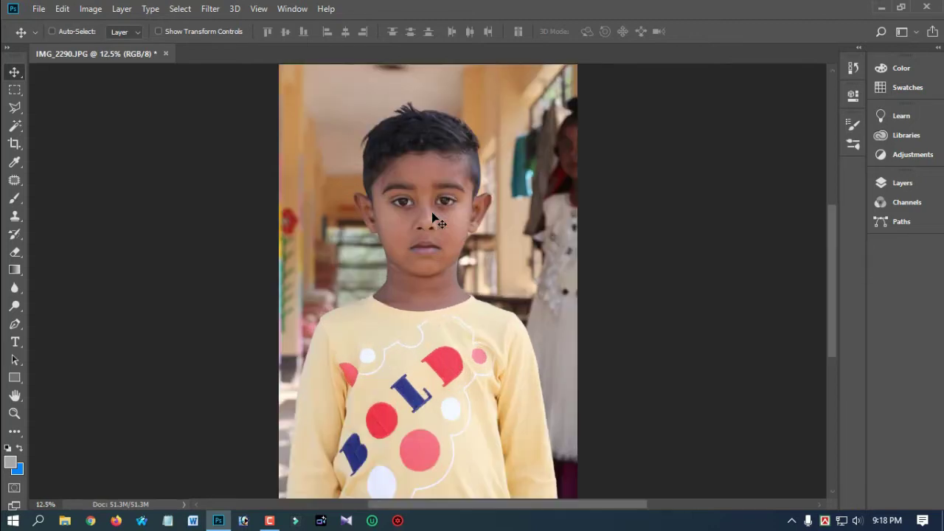
key("ctrl+plus")
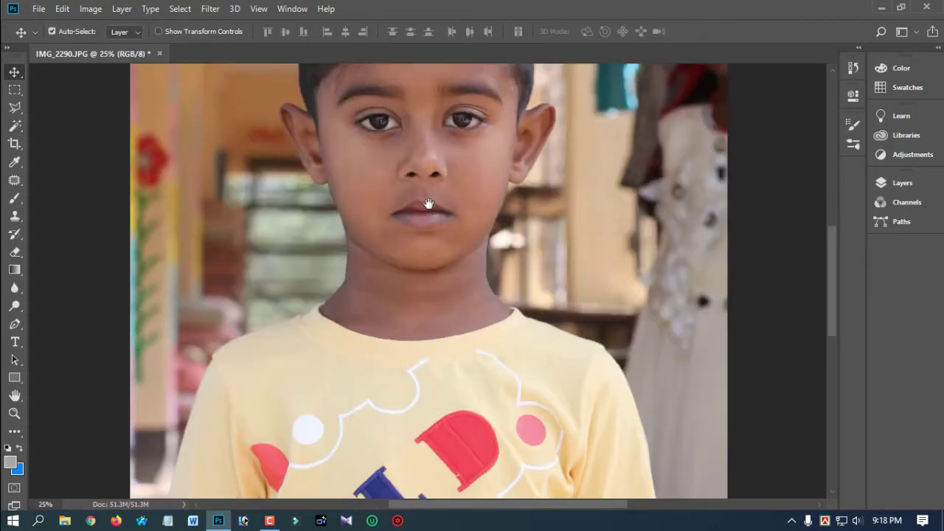
left_click_drag(430, 205, 410, 332)
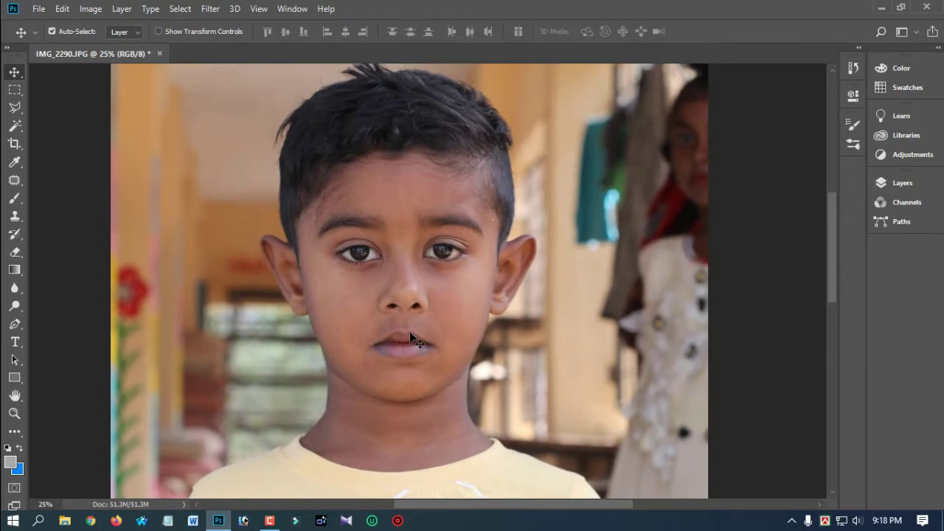
key("ctrl")
key("ctrl+l")
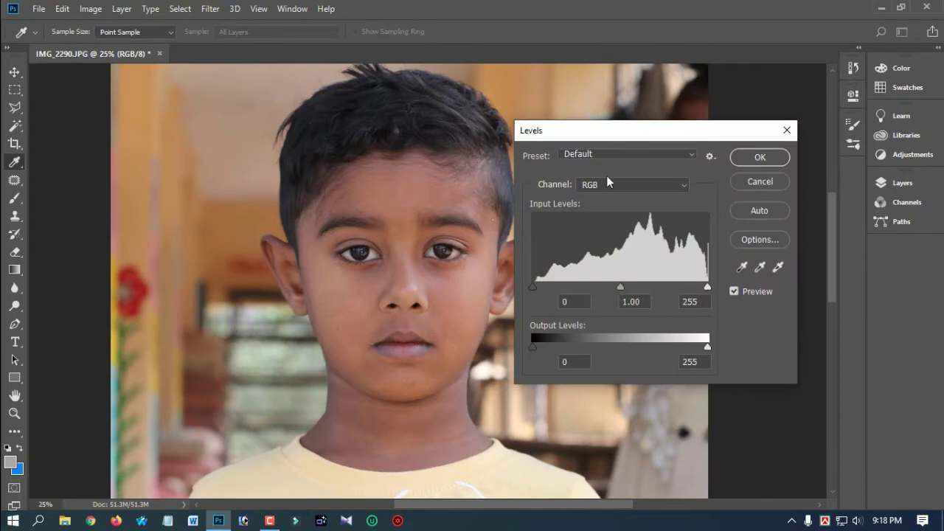
left_click_drag(662, 130, 563, 131)
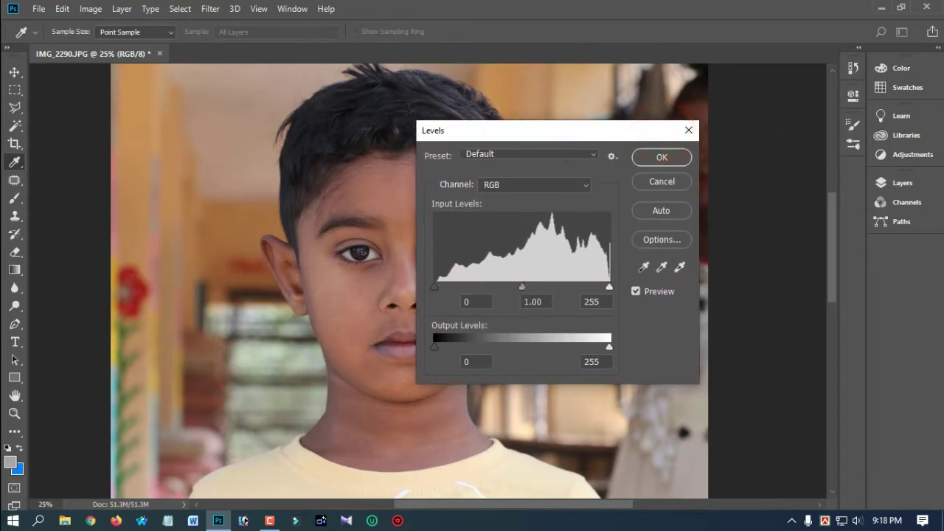
mouse_move(525, 285)
left_mouse_down()
mouse_move(514, 289)
mouse_move(531, 290)
mouse_move(521, 292)
left_mouse_up()
left_click(659, 156)
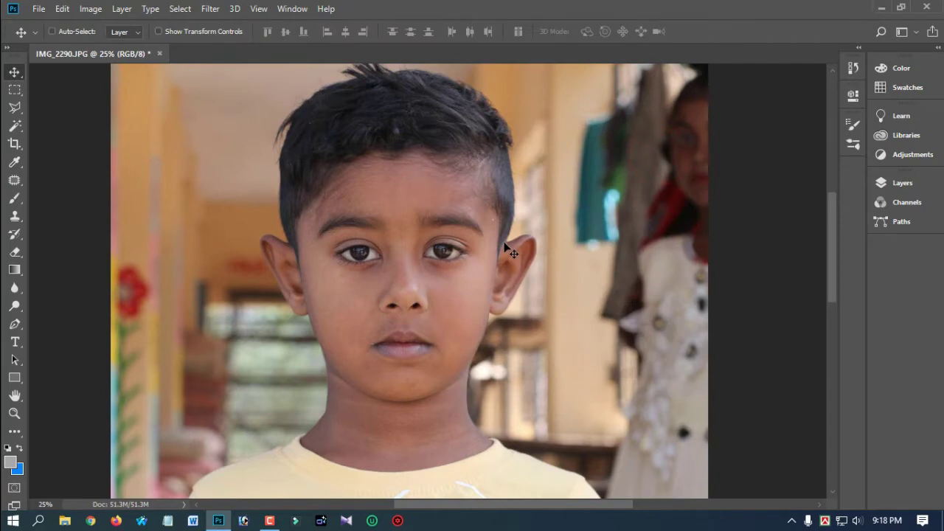
- Remove the dark spot and nearby blemish on the boy's cheek beside the mouth with the Patch tool
key("ctrl+plus")
key("ctrl+plus")
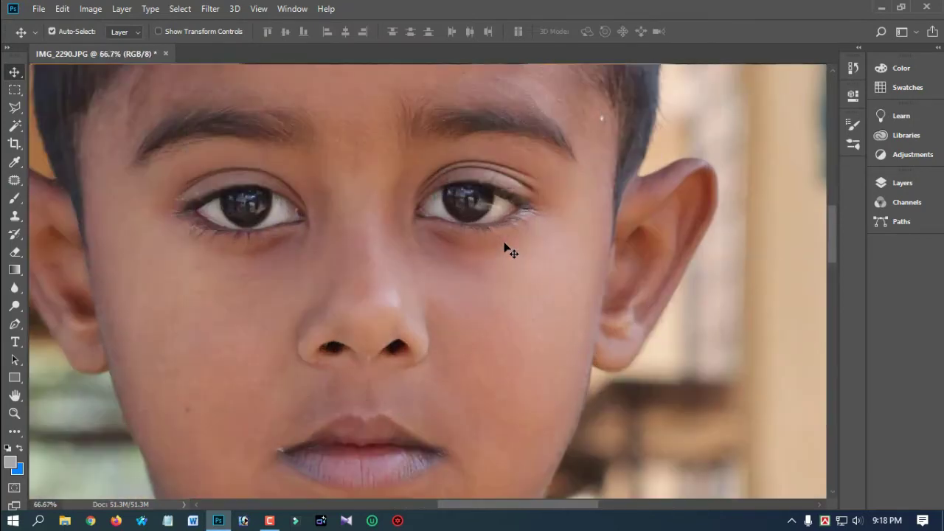
left_click_drag(322, 355, 468, 312)
key("ctrl+plus")
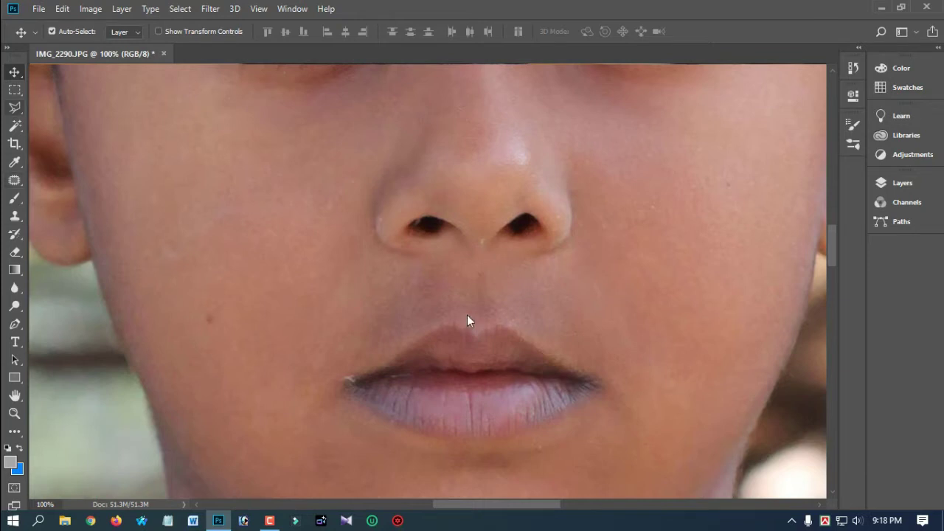
left_click(14, 181)
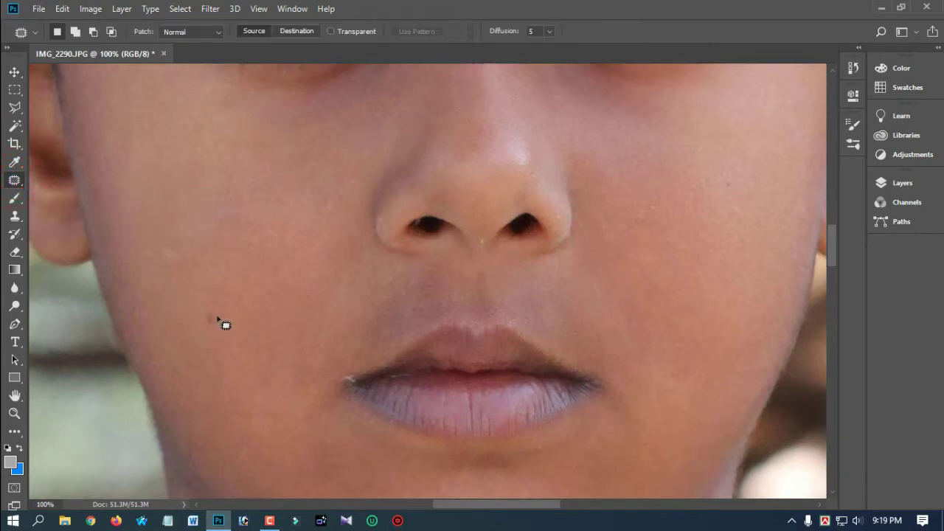
mouse_move(221, 305)
left_mouse_down()
mouse_move(197, 312)
mouse_move(204, 337)
mouse_move(221, 331)
mouse_move(222, 310)
left_mouse_up()
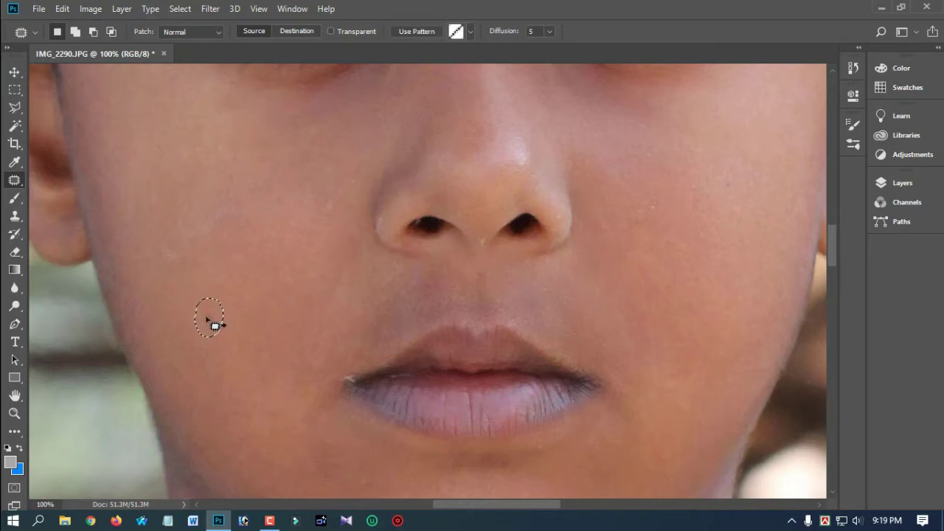
left_click(208, 320)
left_click_drag(219, 316, 248, 304)
left_click(252, 304)
mouse_move(189, 247)
left_mouse_down()
mouse_move(165, 234)
mouse_move(158, 257)
mouse_move(182, 261)
mouse_move(210, 285)
left_mouse_up()
- Patch the small blemishes on the chin and below the lips with clean skin
key("space")
left_click_drag(394, 299, 265, 232)
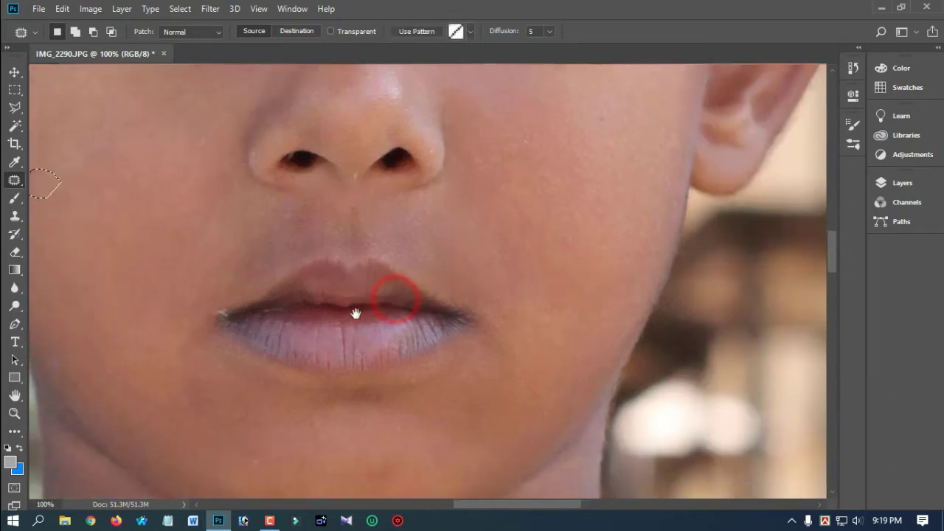
left_click_drag(357, 316, 321, 218)
mouse_move(378, 371)
left_mouse_down()
mouse_move(353, 366)
mouse_move(329, 378)
mouse_move(330, 401)
mouse_move(364, 404)
mouse_move(399, 368)
left_mouse_up()
left_click(393, 382)
mouse_move(291, 395)
left_mouse_down()
mouse_move(251, 378)
mouse_move(234, 398)
mouse_move(260, 414)
mouse_move(283, 405)
left_mouse_up()
left_click_drag(259, 394, 291, 380)
left_click(331, 362)
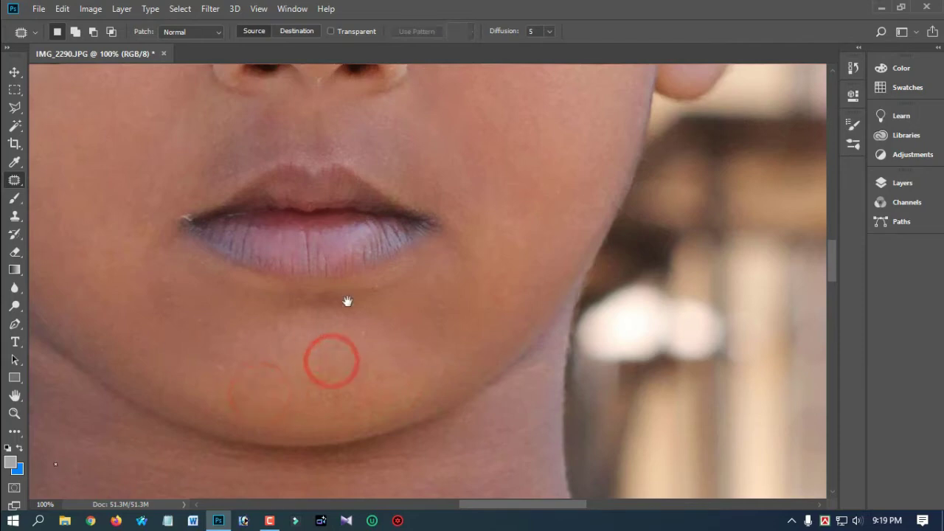
mouse_move(351, 296)
left_mouse_down()
mouse_move(310, 295)
mouse_move(311, 308)
mouse_move(377, 313)
left_mouse_up()
left_click(374, 338)
- Patch the white spot on the temple near the outer end of the eyebrow with clean skin
left_click_drag(418, 242, 414, 360)
left_click_drag(405, 270, 434, 382)
left_click_drag(350, 261, 344, 313)
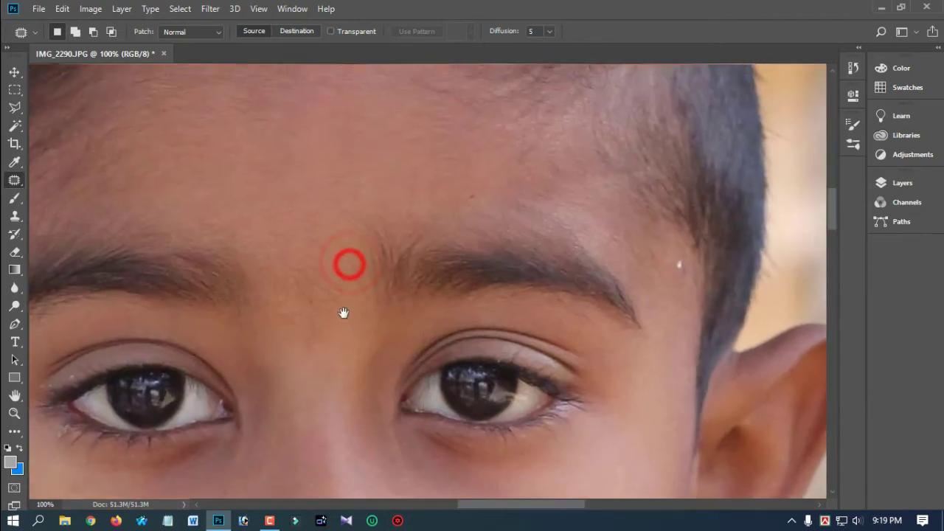
mouse_move(690, 263)
left_mouse_down()
mouse_move(671, 257)
mouse_move(679, 275)
mouse_move(687, 267)
mouse_move(677, 287)
left_mouse_up()
left_click(677, 286)
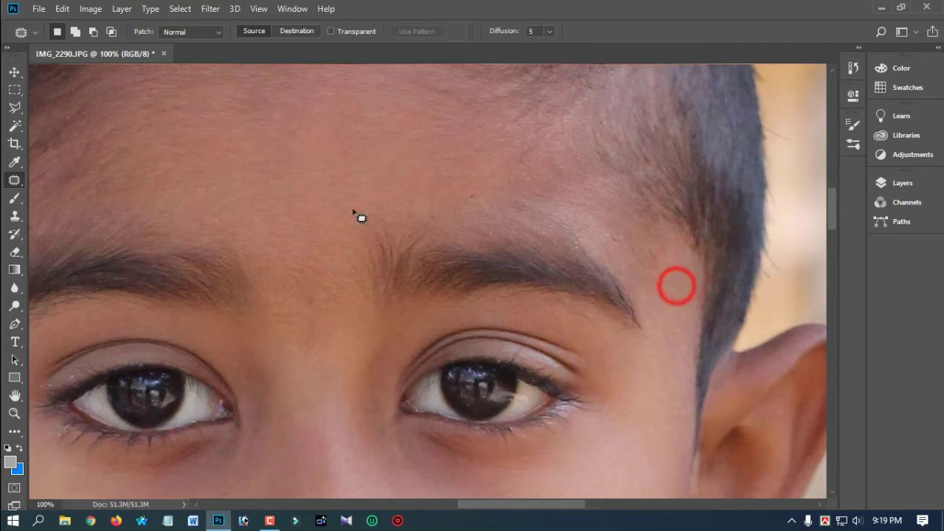
- Set the Brush to size 400 and sample the skin tone from the chin as the foreground colour
left_click_drag(350, 209, 483, 202)
key("ctrl+minus")
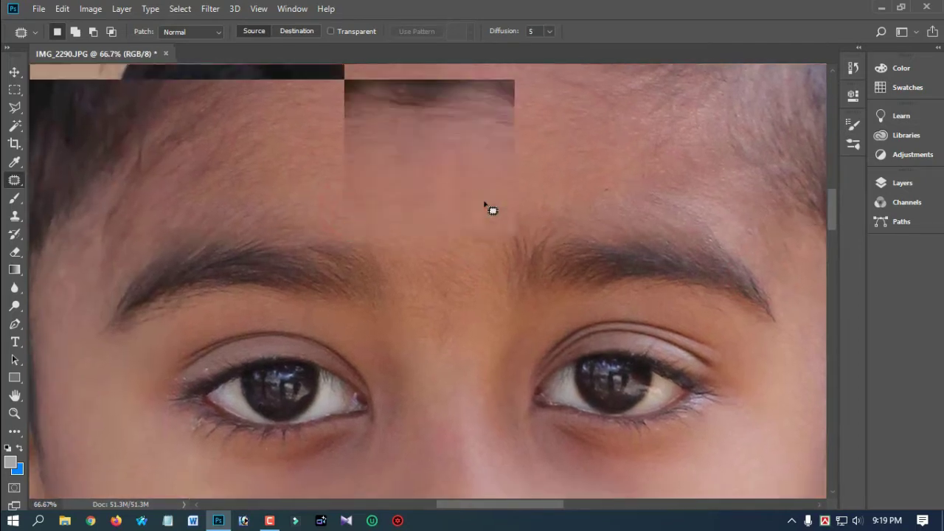
key("ctrl+minus")
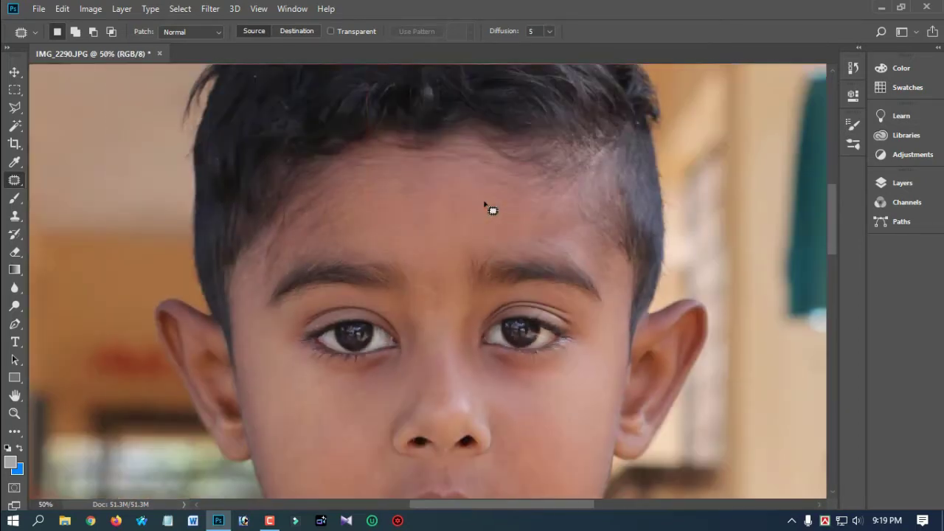
left_click_drag(468, 322, 425, 221)
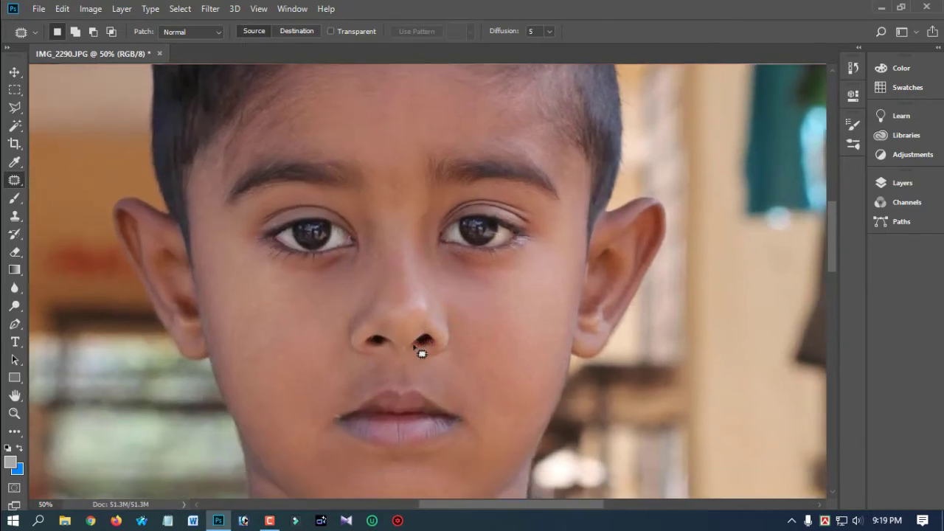
left_click_drag(400, 365, 392, 292)
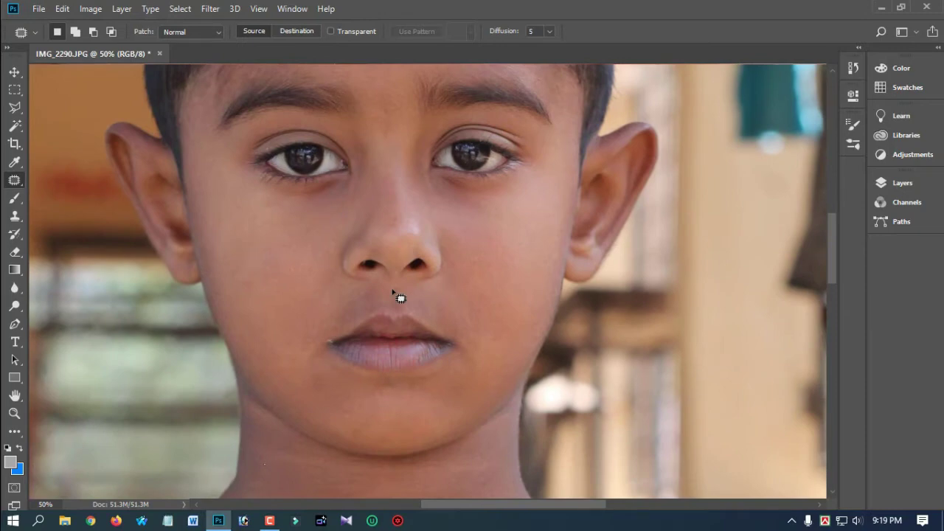
left_click(15, 199)
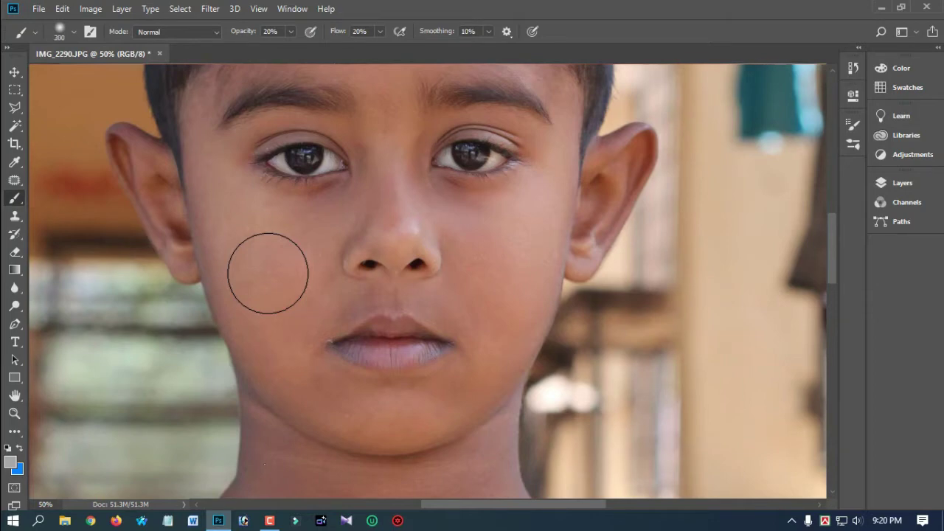
key("bracketleft")
key("bracketright")
key("bracketright")
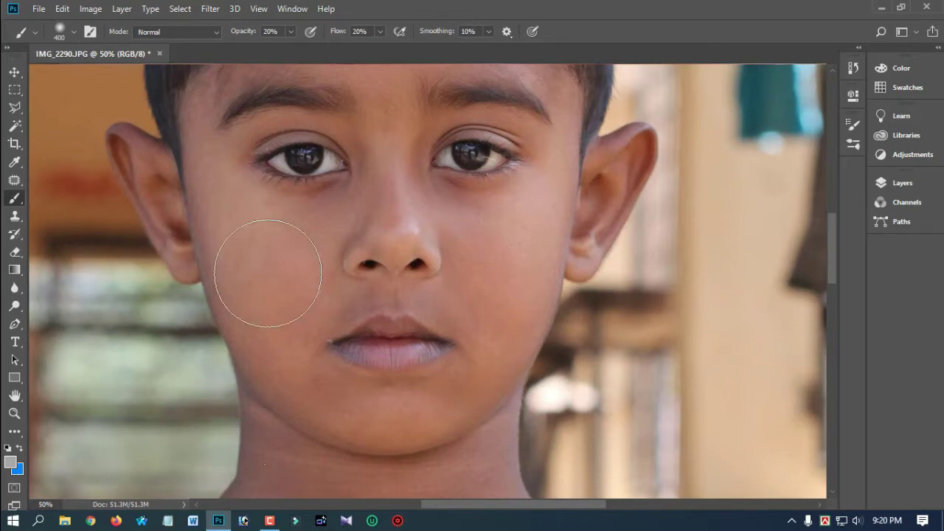
left_click(399, 414, "alt")
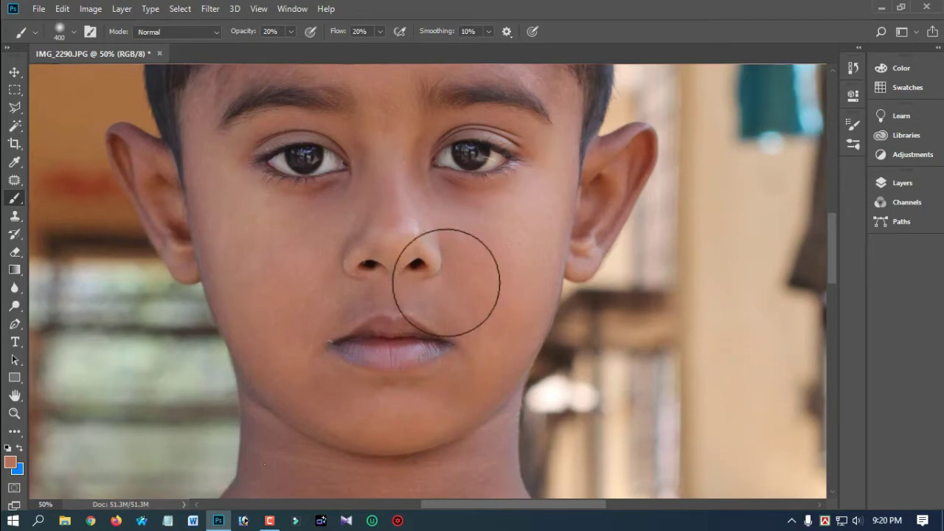
- Paint the sampled skin tone softly over the forehead, nose, cheeks and one ear to even out the skin
left_click_drag(471, 216, 456, 280)
key("ctrl+minus")
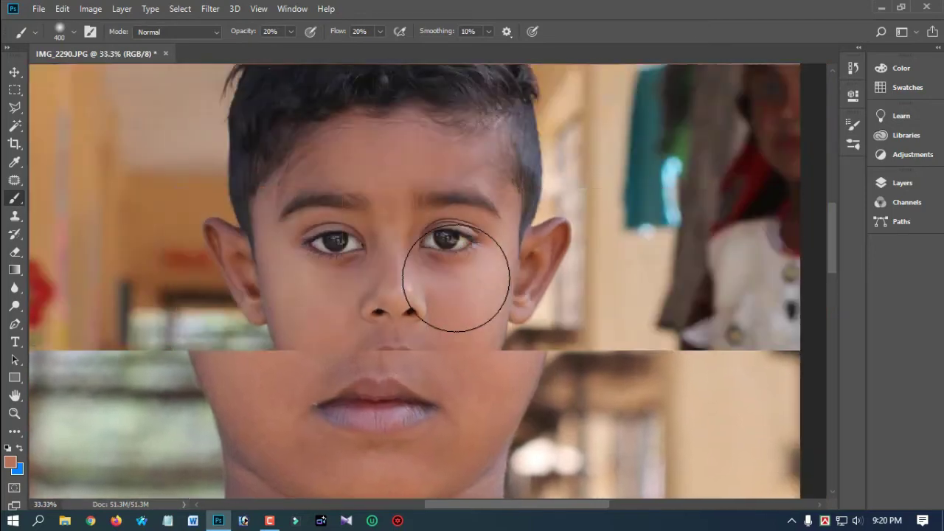
key("ctrl+plus")
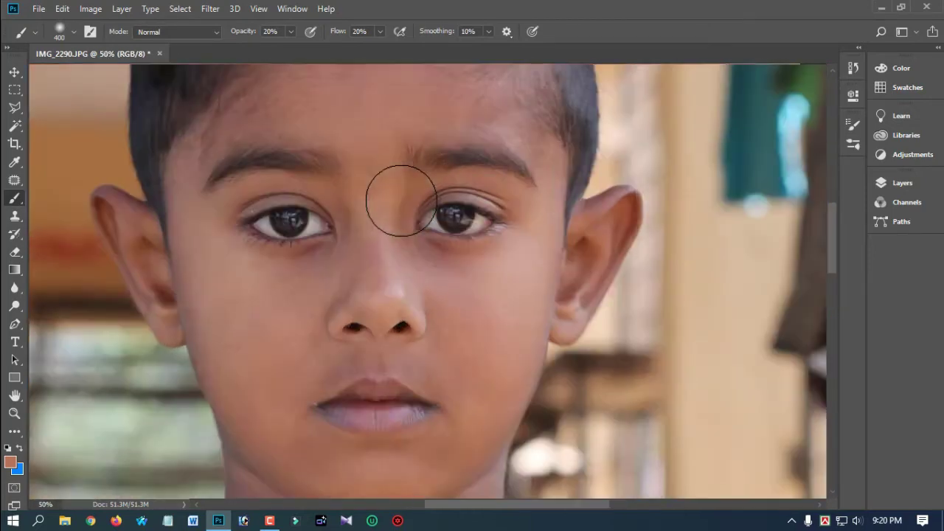
left_click_drag(396, 167, 388, 200)
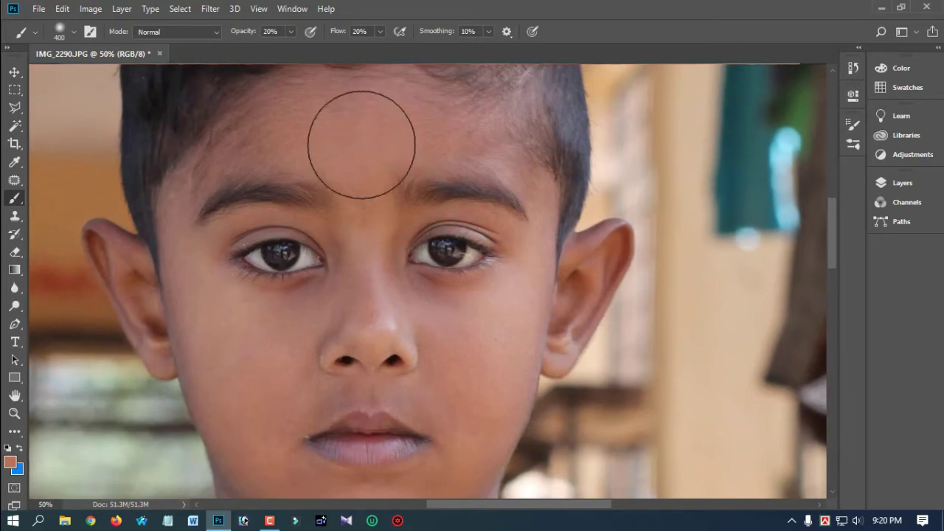
left_click_drag(346, 111, 258, 154)
mouse_move(286, 121)
left_mouse_down()
mouse_move(209, 245)
mouse_move(241, 452)
left_mouse_up()
left_click_drag(232, 407, 275, 453)
left_click_drag(289, 385, 302, 403)
mouse_move(299, 350)
left_mouse_down()
mouse_move(316, 321)
mouse_move(325, 262)
left_mouse_up()
mouse_move(317, 273)
left_mouse_down()
mouse_move(317, 344)
mouse_move(362, 398)
mouse_move(414, 402)
left_mouse_up()
mouse_move(461, 383)
left_mouse_down()
mouse_move(434, 455)
mouse_move(435, 412)
left_mouse_up()
mouse_move(419, 416)
left_mouse_down()
mouse_move(436, 476)
mouse_move(467, 355)
left_mouse_up()
left_click_drag(465, 137, 560, 243)
mouse_move(482, 112)
left_mouse_down()
mouse_move(508, 157)
mouse_move(487, 187)
left_mouse_up()
left_click_drag(394, 145, 346, 220)
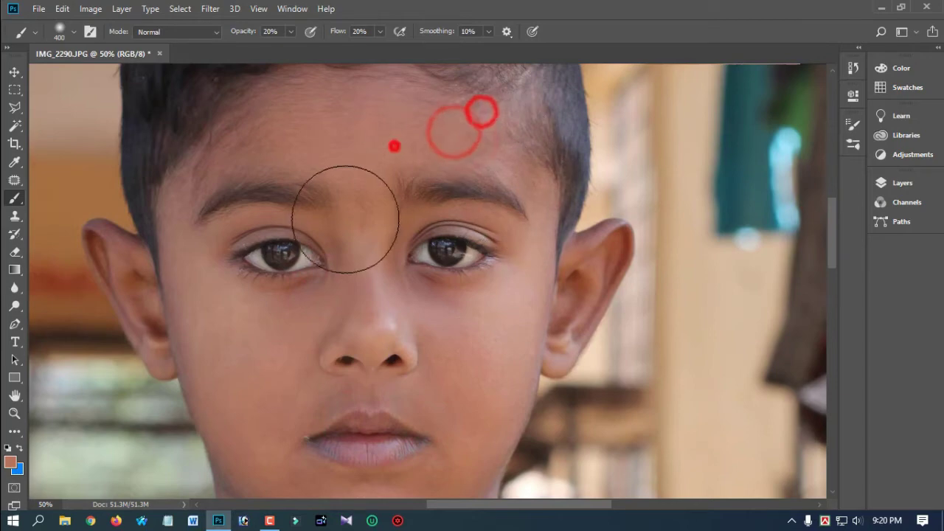
left_click_drag(310, 137, 268, 194)
mouse_move(208, 251)
left_mouse_down()
mouse_move(170, 307)
mouse_move(113, 280)
left_mouse_up()
left_click_drag(96, 307, 117, 271)
left_click_drag(105, 337, 127, 362)
mouse_move(221, 392)
left_mouse_down()
mouse_move(278, 314)
mouse_move(311, 303)
left_mouse_up()
mouse_move(317, 253)
left_mouse_down()
mouse_move(330, 288)
mouse_move(383, 334)
left_mouse_up()
mouse_move(398, 331)
left_mouse_down()
mouse_move(418, 290)
mouse_move(430, 357)
left_mouse_up()
left_click_drag(423, 436, 456, 402)
left_click_drag(453, 371, 476, 406)
left_click_drag(485, 430, 484, 444)
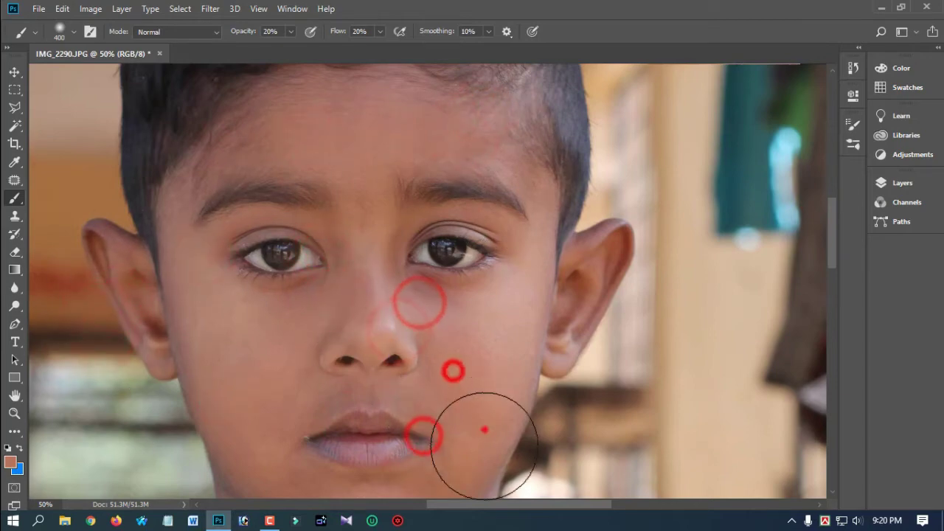
- Brush the sampled skin tone over the lower cheeks, jawline and chin
key("space")
left_click_drag(438, 409, 423, 218)
left_click_drag(298, 235, 316, 312)
left_click_drag(231, 246, 244, 278)
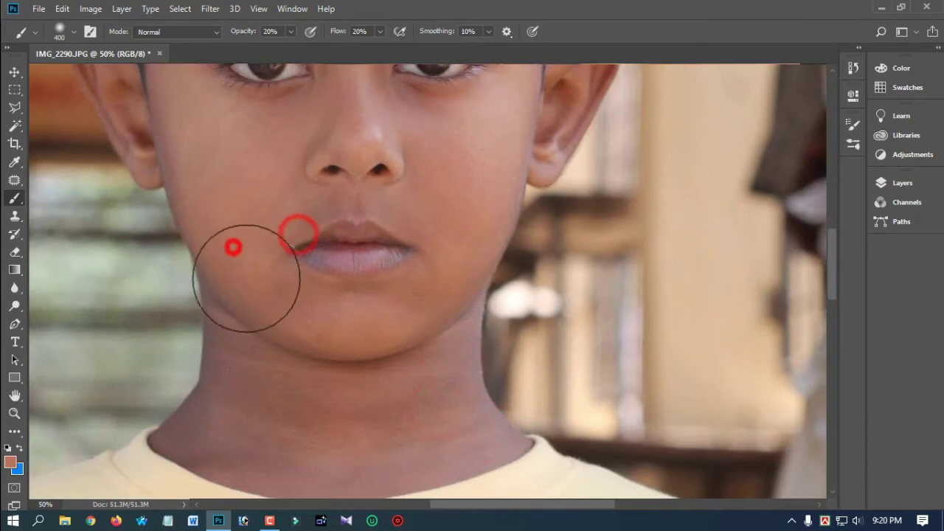
left_click_drag(206, 236, 339, 290)
left_click_drag(409, 305, 373, 329)
left_click_drag(472, 242, 428, 325)
mouse_move(388, 225)
left_mouse_down()
mouse_move(429, 204)
mouse_move(382, 274)
mouse_move(399, 309)
mouse_move(392, 325)
left_mouse_up()
- Smooth the cheek and the area around the nose and upper lip using a size 300 brush
key("space")
mouse_move(323, 225)
left_mouse_down()
mouse_move(322, 265)
mouse_move(325, 256)
left_mouse_up()
left_click_drag(308, 202, 301, 255)
left_click_drag(278, 190, 274, 224)
left_click_drag(276, 174, 264, 221)
left_click_drag(235, 245, 242, 286)
left_click_drag(360, 257, 362, 309)
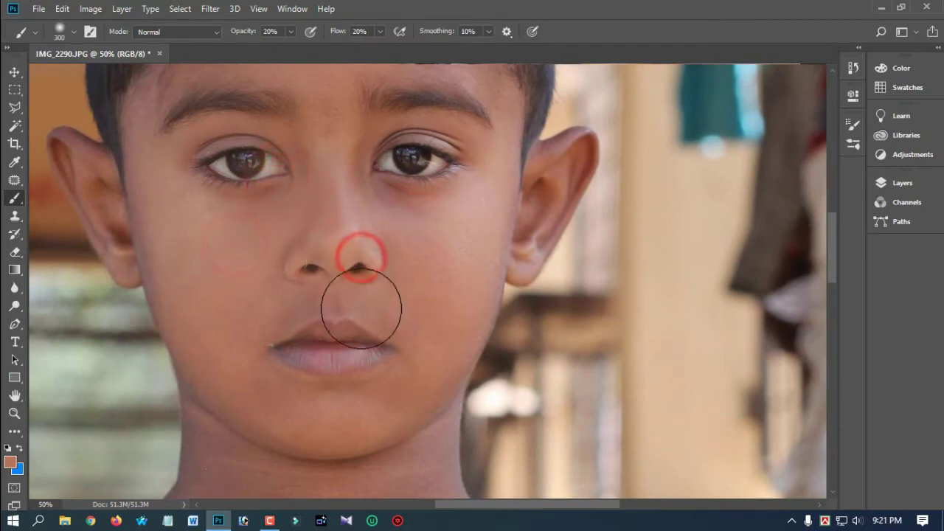
- Reduce the brush size to 200 and paint skin tone under the eyes, along the nose and on the cheek
key("bracketleft")
key("bracketleft")
left_click_drag(306, 143, 289, 226)
mouse_move(299, 179)
left_mouse_down()
mouse_move(273, 243)
mouse_move(249, 206)
mouse_move(202, 215)
left_mouse_up()
left_click_drag(221, 214, 197, 221)
left_click_drag(333, 155, 334, 219)
left_click_drag(371, 137, 400, 195)
left_click_drag(384, 181, 434, 320)
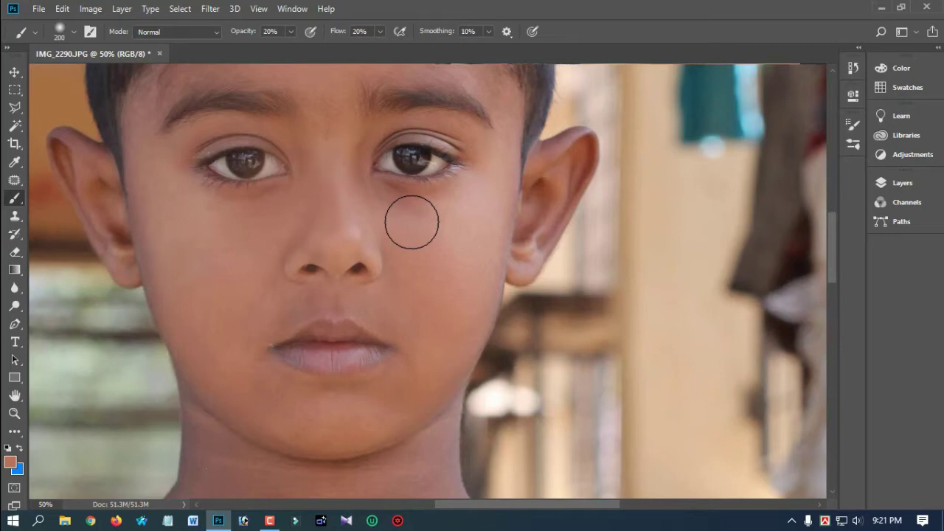
- Increase the brush size to 250 and paint skin tone on the photo's right cheek, the nose bridge and the side of the nose
key("bracketright")
left_click_drag(433, 220, 413, 236)
left_click_drag(364, 191, 374, 195)
left_click_drag(362, 150, 368, 210)
mouse_move(372, 212)
left_mouse_down()
mouse_move(373, 228)
mouse_move(357, 237)
left_mouse_up()
- Brush skin tone over the cheek and jaw on the photo's left, the chin, the mouth area and beside the nose
left_click_drag(285, 258, 270, 218)
left_click_drag(255, 246, 245, 327)
mouse_move(199, 355)
left_mouse_down()
mouse_move(166, 318)
mouse_move(133, 225)
mouse_move(149, 270)
left_mouse_up()
mouse_move(151, 276)
left_mouse_down()
mouse_move(187, 354)
mouse_move(310, 389)
left_mouse_up()
mouse_move(311, 394)
left_mouse_down()
mouse_move(411, 310)
mouse_move(272, 337)
left_mouse_up()
mouse_move(284, 297)
left_mouse_down()
mouse_move(300, 240)
mouse_move(288, 312)
left_mouse_up()
left_click_drag(292, 233, 338, 240)
left_click_drag(370, 206, 407, 303)
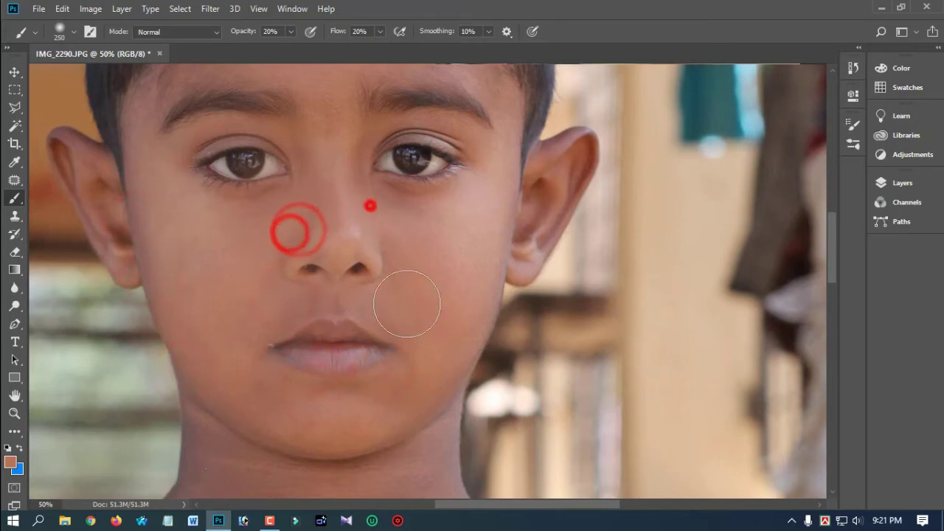
- Smooth the nose bridge and the cheek and jawline on the photo's right with soft brush strokes
left_click_drag(356, 159, 346, 206)
left_click_drag(329, 139, 298, 193)
left_click_drag(291, 191, 308, 277)
left_click_drag(414, 309, 433, 351)
mouse_move(440, 320)
left_mouse_down()
mouse_move(485, 278)
mouse_move(452, 326)
left_mouse_up()
left_click_drag(443, 364, 417, 410)
left_click_drag(422, 344, 400, 407)
left_click_drag(412, 452, 395, 478)
- Paint skin tone across the chin and the lower jaw on the photo's left, up to the mouth corner
left_click_drag(377, 426, 295, 407)
left_click_drag(234, 396, 278, 416)
left_click_drag(227, 375, 234, 430)
left_click_drag(185, 341, 211, 457)
left_click_drag(209, 365, 283, 361)
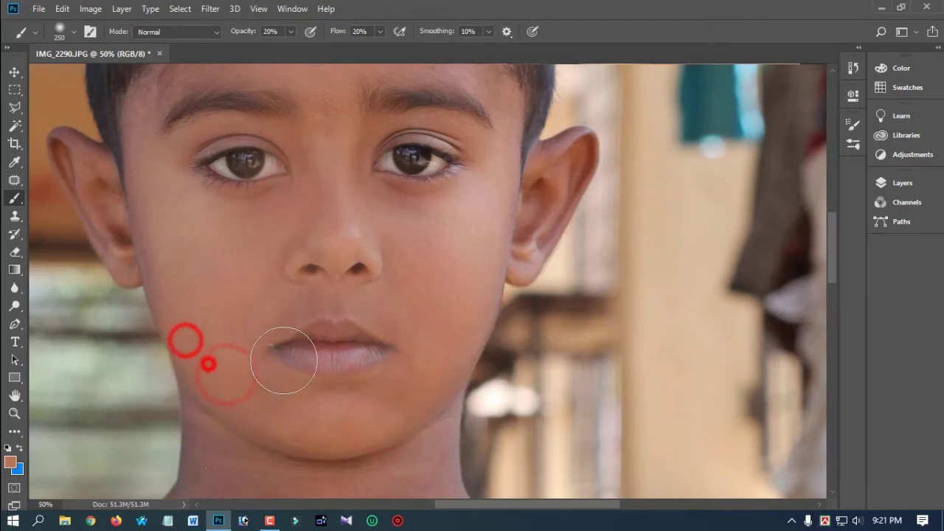
- Paint skin tone over the forehead and down the temple beside the eye on the photo's right
key("space")
left_click_drag(360, 229, 360, 357)
mouse_move(367, 171)
left_mouse_down()
mouse_move(229, 160)
mouse_move(183, 211)
left_mouse_up()
mouse_move(219, 141)
left_mouse_down()
mouse_move(144, 260)
mouse_move(415, 194)
left_mouse_up()
left_click_drag(444, 163, 493, 233)
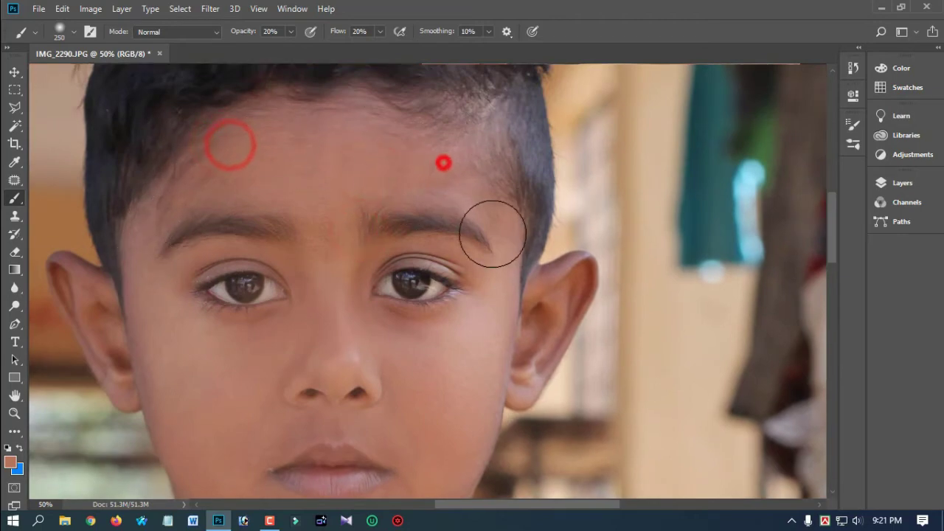
left_click_drag(483, 190, 515, 281)
left_click_drag(495, 235, 453, 285)
- Even out the skin between the eyes, beside the nose and on the cheek on the photo's left
left_click_drag(355, 284, 421, 325)
left_click_drag(391, 378, 368, 397)
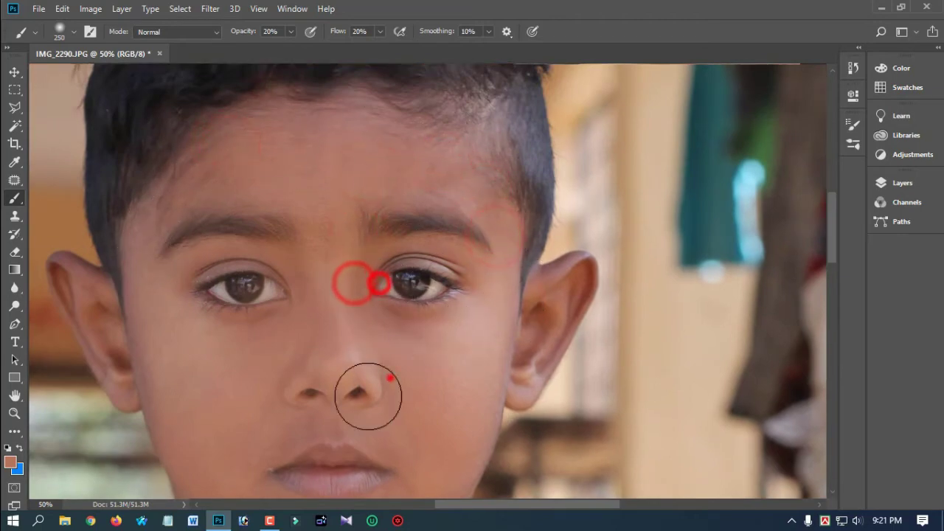
left_click_drag(236, 351, 238, 391)
left_click_drag(237, 407, 265, 369)
- Brush skin tone along the nose and over the photo's right cheek down to the chin
key("space")
left_click_drag(281, 364, 290, 152)
left_click_drag(325, 274, 331, 187)
left_click_drag(441, 297, 437, 344)
mouse_move(459, 301)
left_mouse_down()
mouse_move(464, 344)
mouse_move(474, 344)
left_mouse_up()
left_click_drag(438, 290, 403, 361)
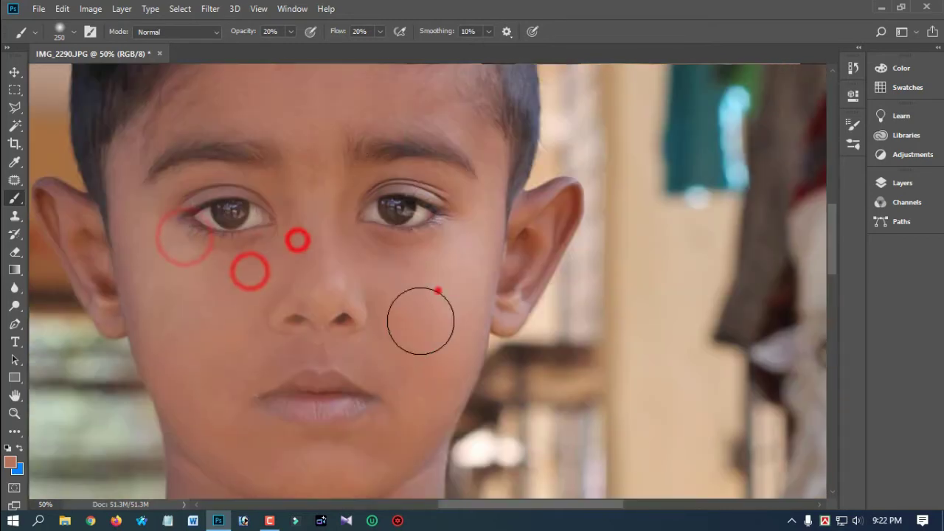
left_click_drag(470, 339, 350, 463)
- Paint skin tone from the forehead to the eye area and along the face edge beside the photo's right ear
key("space")
left_click_drag(359, 280, 345, 349)
mouse_move(340, 121)
left_mouse_down()
mouse_move(430, 185)
mouse_move(440, 265)
left_mouse_up()
left_click_drag(516, 234, 498, 320)
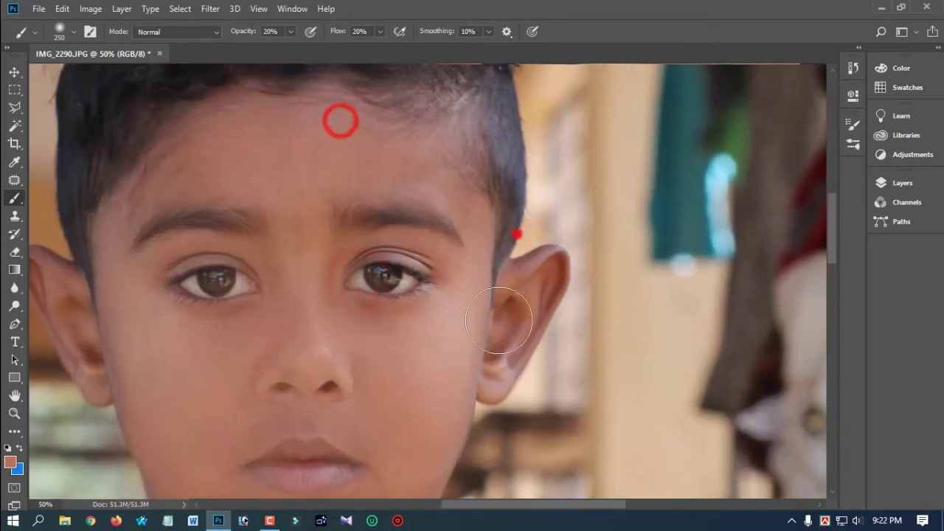
- Open the Camera Raw filter on the photo and set Temperature to +12 and Tint to -6
key("ctrl+minus")
key("ctrl+minus")
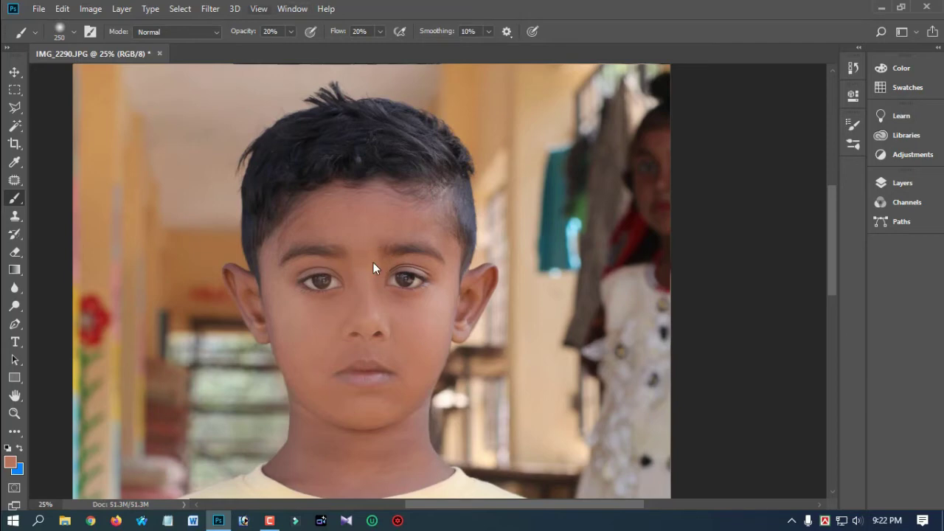
left_click(211, 9)
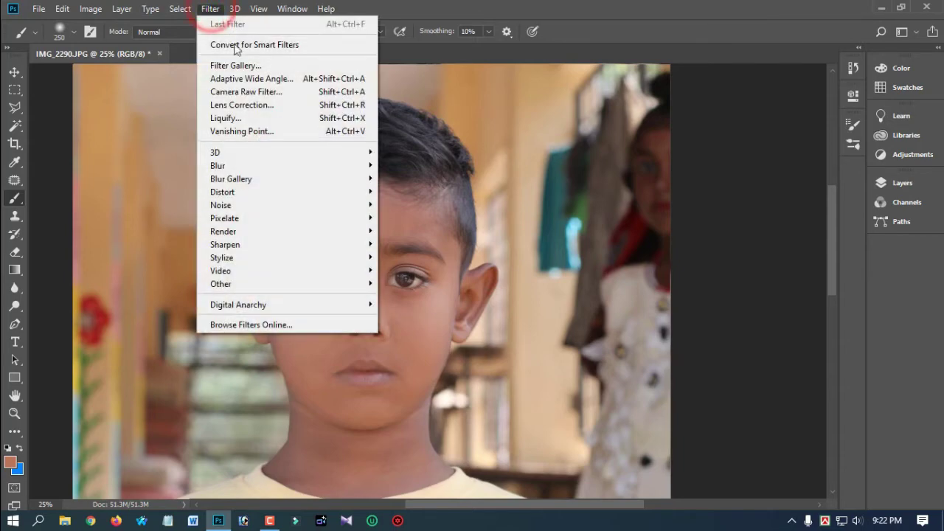
left_click(278, 93)
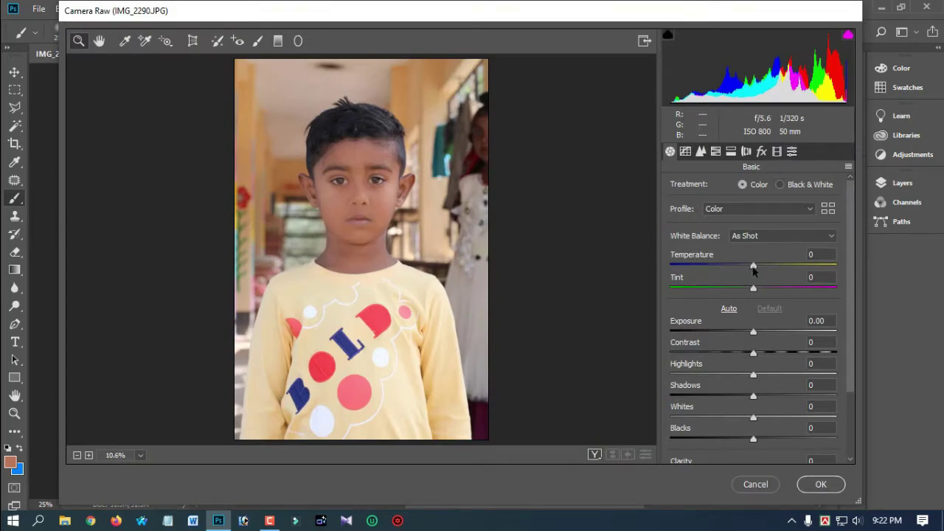
left_click_drag(756, 270, 766, 273)
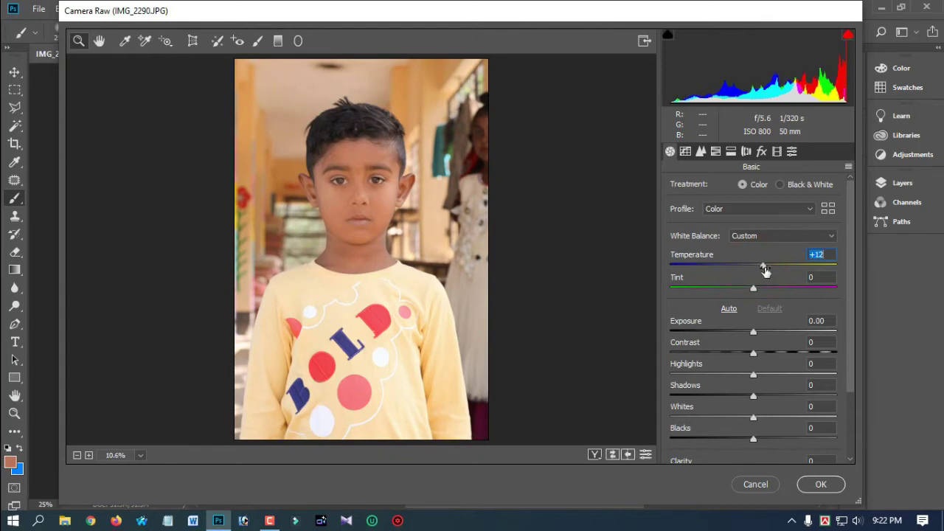
mouse_move(753, 292)
left_mouse_down()
mouse_move(739, 296)
mouse_move(749, 296)
left_mouse_up()
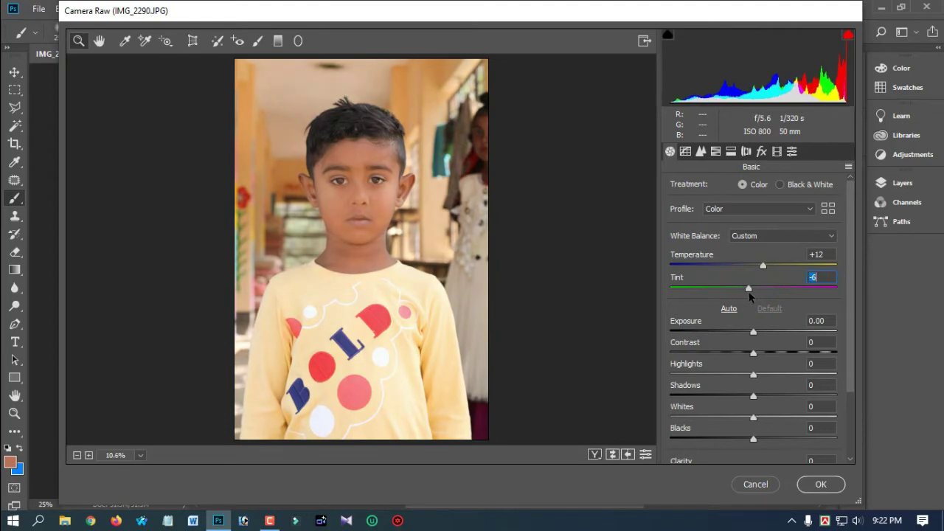
- Set Whites to +33 and Blacks to -21 in Camera Raw and apply the filter
scroll(797, 383, "down", 3)
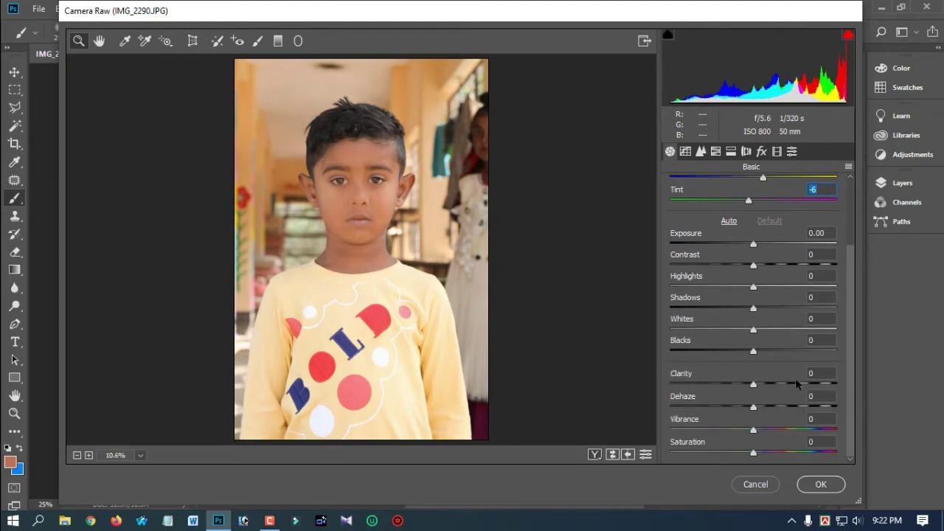
scroll(796, 384, "up", 1)
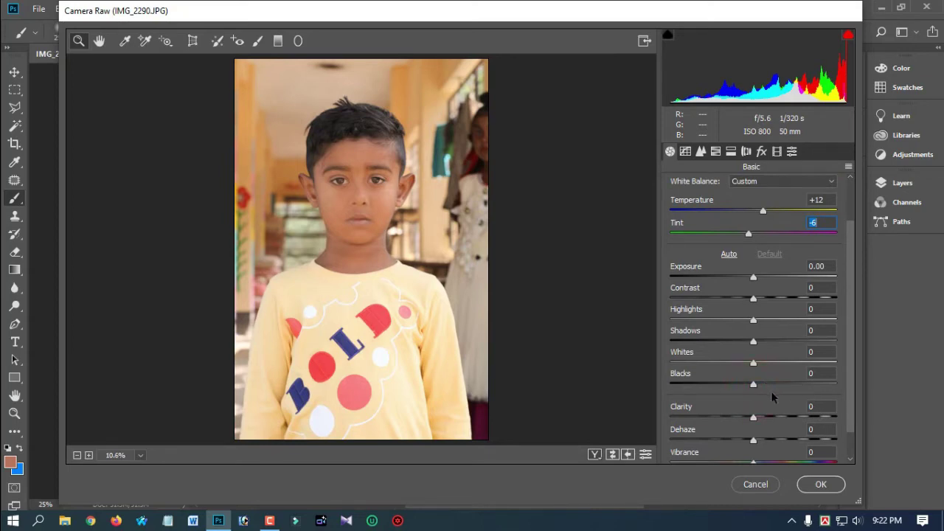
left_click_drag(753, 385, 704, 386)
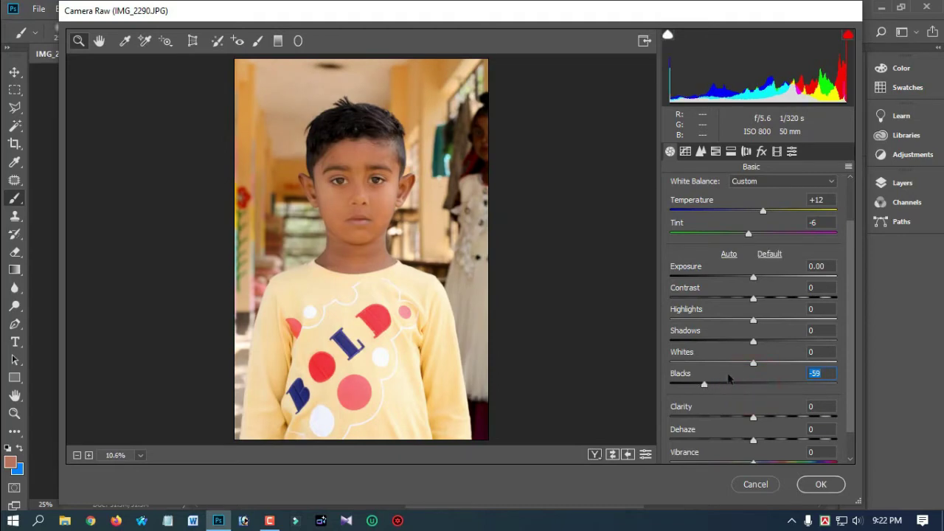
left_click_drag(753, 362, 782, 362)
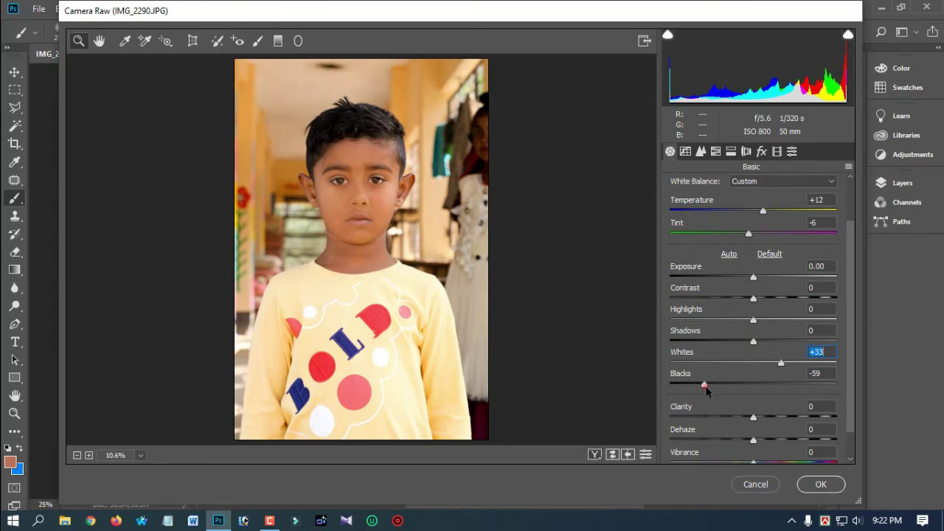
left_click_drag(705, 385, 730, 385)
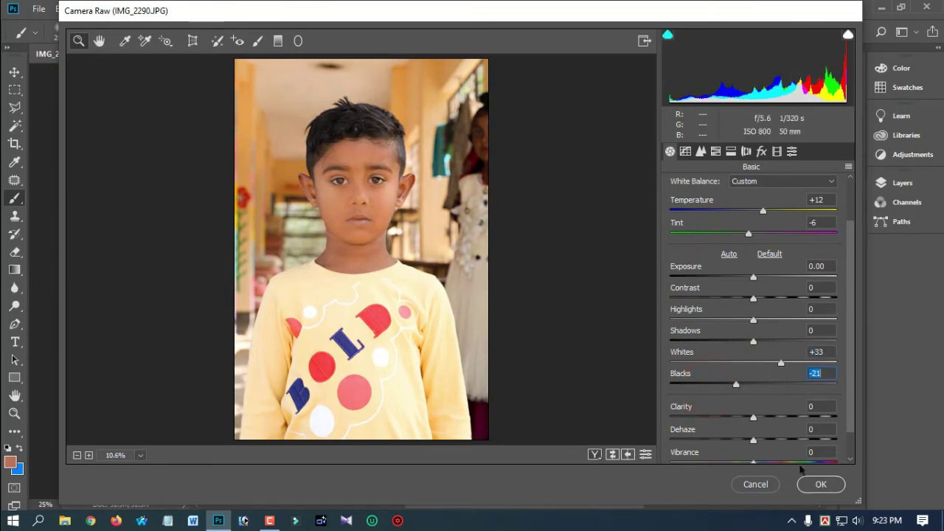
left_click(819, 485)
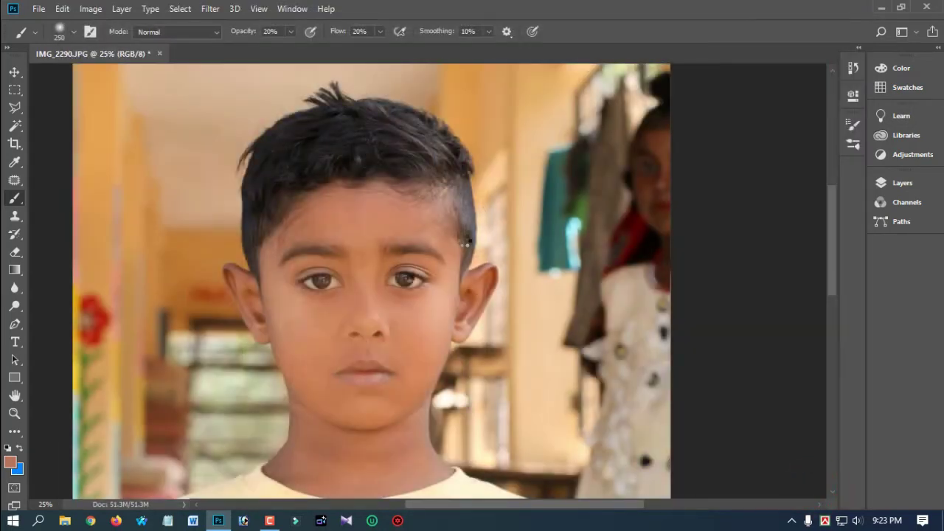
- Sample a lighter skin tone from the cheek on the photo's left and paint it over that cheek, the jaw and the chin
key("ctrl+plus")
key("ctrl+plus")
left_click_drag(346, 332, 352, 242)
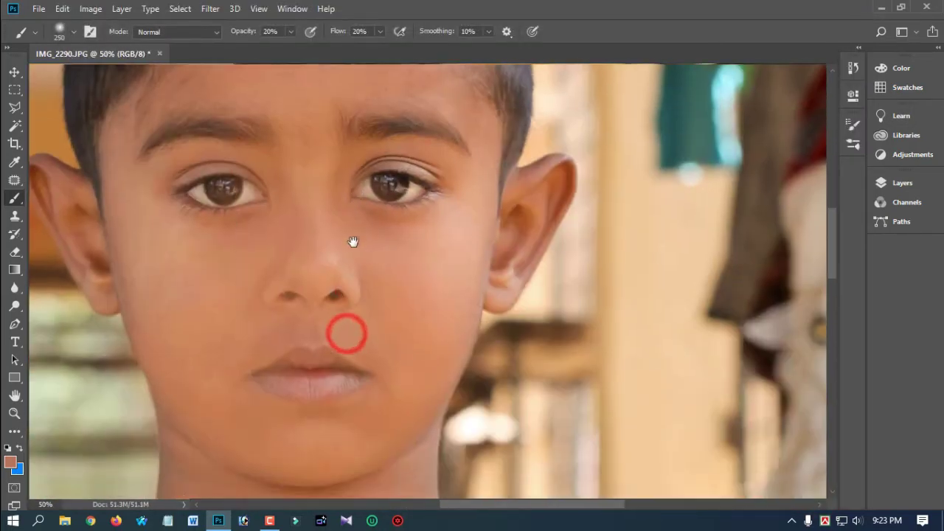
left_click(15, 199)
left_click(176, 260, "alt")
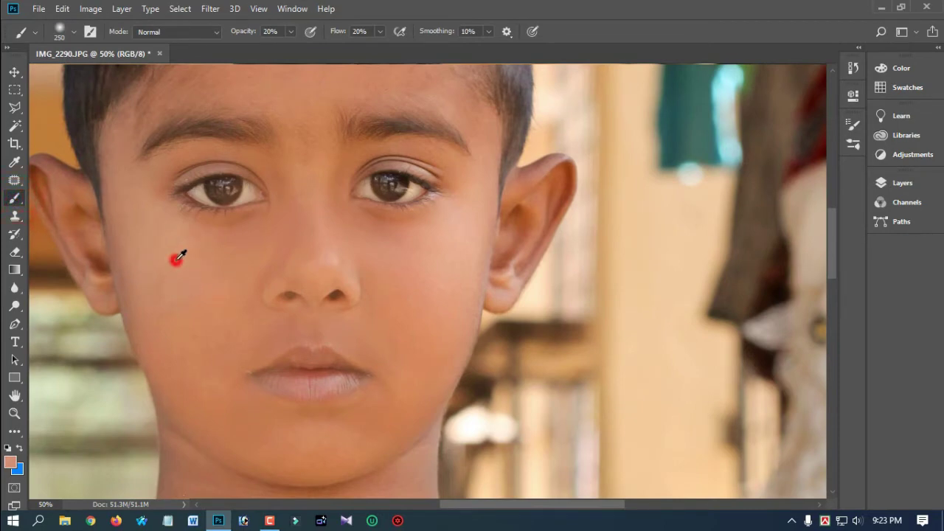
left_click_drag(273, 219, 263, 269)
left_click_drag(263, 237, 235, 278)
left_click_drag(213, 315, 228, 468)
left_click_drag(169, 403, 190, 420)
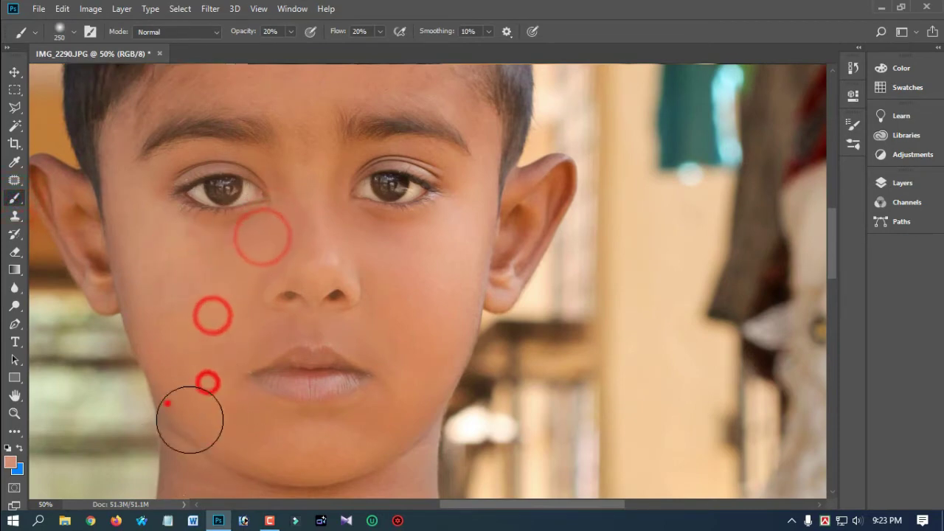
left_click_drag(182, 337, 222, 427)
left_click_drag(331, 401, 384, 402)
mouse_move(354, 450)
left_mouse_down()
mouse_move(432, 386)
mouse_move(354, 448)
left_mouse_up()
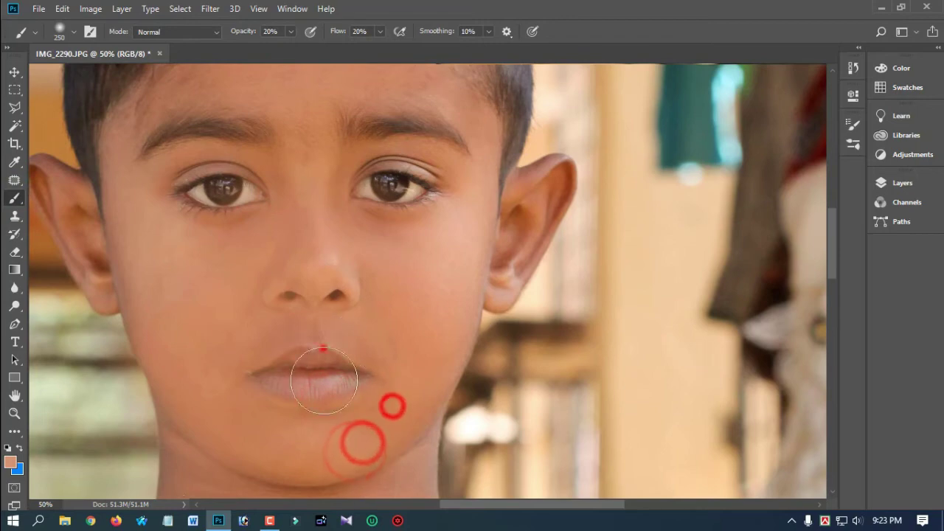
- Brush the sampled tone over the upper lip, nose, inner eye corner, the photo's right ear, lower cheek and chin edge
left_click_drag(323, 342, 301, 293)
left_click(298, 289)
left_click(280, 287)
mouse_move(282, 259)
left_mouse_down()
mouse_move(338, 186)
mouse_move(301, 262)
left_mouse_up()
left_click_drag(265, 190, 279, 181)
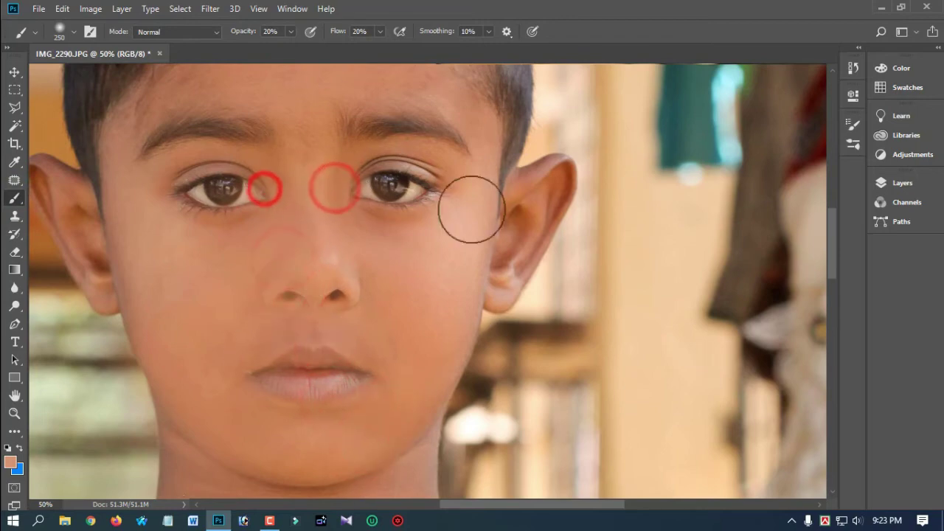
mouse_move(529, 246)
left_mouse_down()
mouse_move(521, 211)
mouse_move(531, 275)
left_mouse_up()
left_click(508, 282)
mouse_move(386, 315)
left_mouse_down()
mouse_move(417, 387)
mouse_move(378, 459)
left_mouse_up()
mouse_move(373, 466)
left_mouse_down()
mouse_move(281, 495)
mouse_move(210, 465)
left_mouse_up()
left_click_drag(202, 462, 261, 467)
- Paint the sampled skin tone over the forehead, the nose bridge and around the eye on the photo's right
left_click_drag(388, 264, 376, 356)
left_click_drag(276, 151, 183, 232)
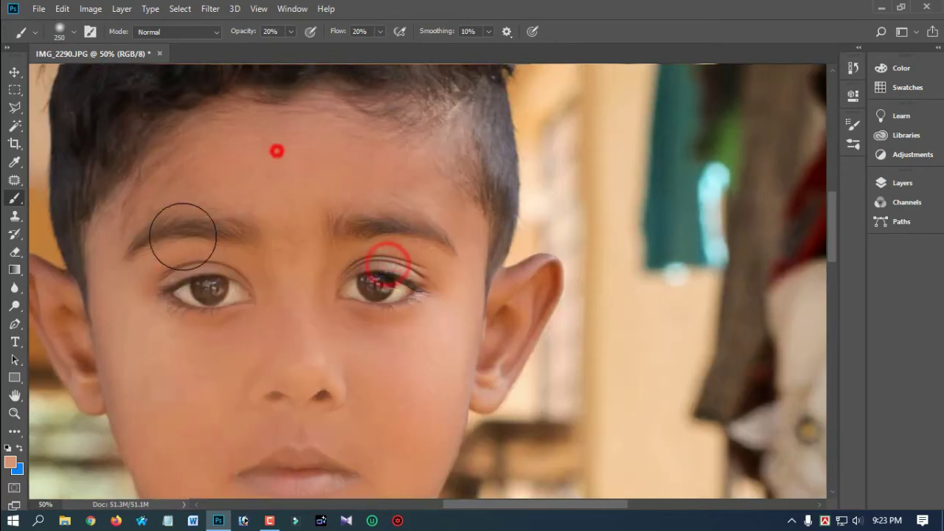
mouse_move(164, 149)
left_mouse_down()
mouse_move(145, 221)
mouse_move(305, 187)
left_mouse_up()
left_click_drag(384, 272, 386, 324)
left_click_drag(319, 313, 346, 272)
mouse_move(410, 249)
left_mouse_down()
mouse_move(441, 281)
mouse_move(345, 285)
left_mouse_up()
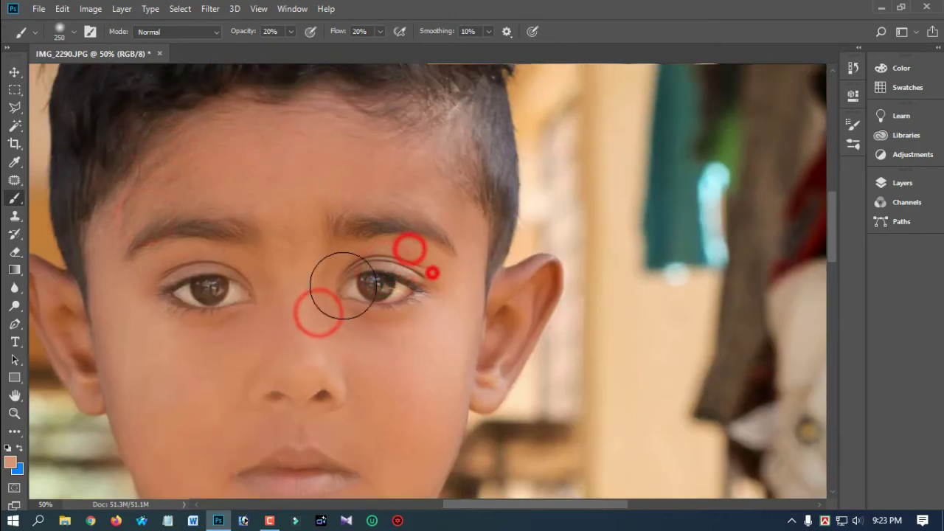
- Touch up the skin under the photo's left eye, between the eyes and on both cheeks with the sampled tone
left_click_drag(230, 325, 222, 350)
left_click(247, 341)
left_click(270, 259)
mouse_move(101, 298)
left_mouse_down()
mouse_move(101, 317)
mouse_move(116, 332)
left_mouse_up()
left_click(358, 390)
left_click_drag(426, 447, 401, 434)
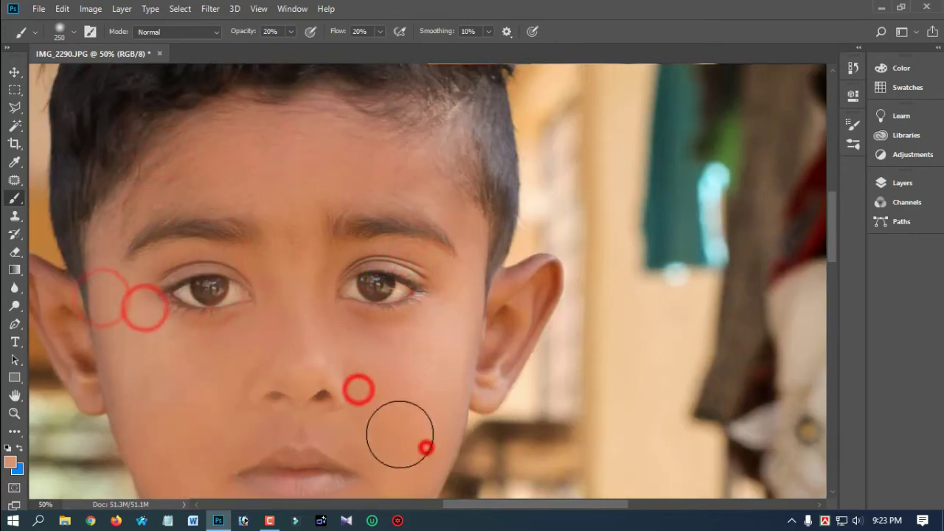
left_click(390, 444)
left_click(367, 456)
left_click(187, 374)
left_click_drag(145, 301, 179, 332)
- Run the Camera Raw filter again with Tint +27, Blacks -32 and Whites +23
key("ctrl+minus")
key("ctrl+minus")
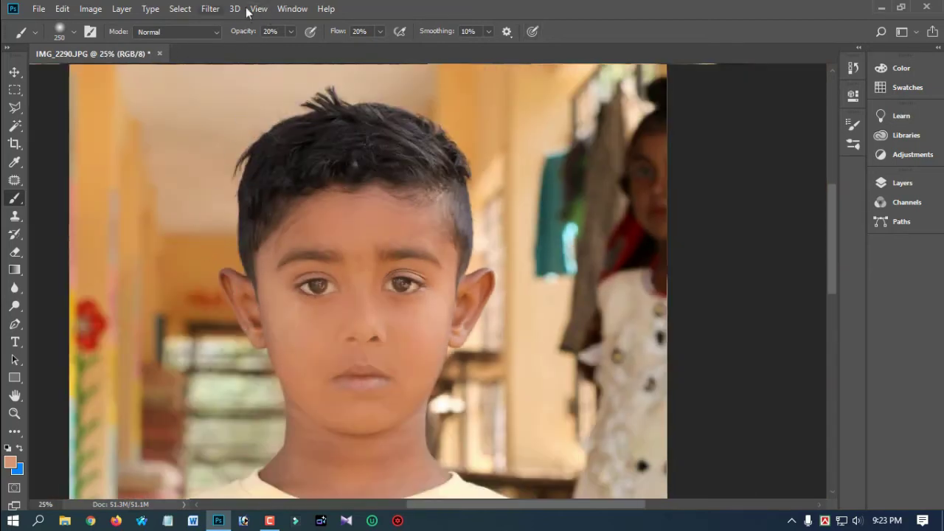
left_click(210, 9)
left_click(222, 94)
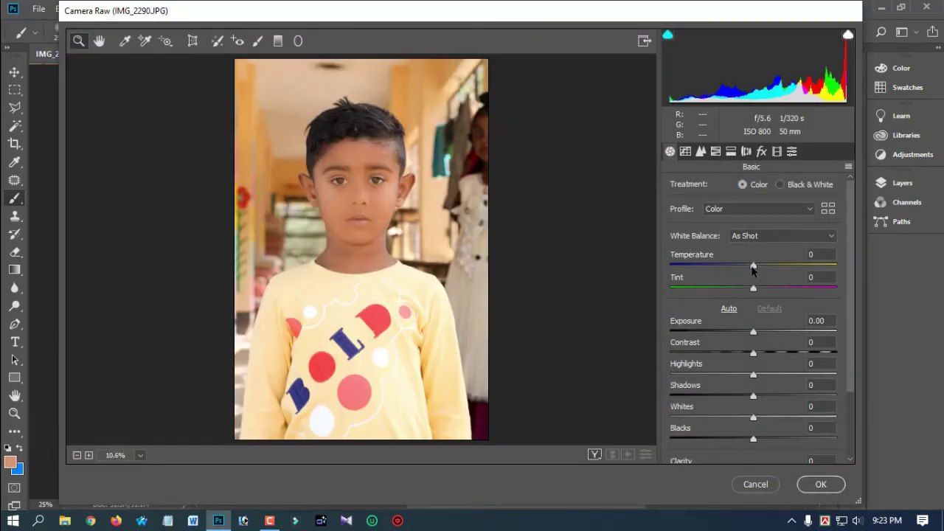
left_click_drag(754, 291, 778, 295)
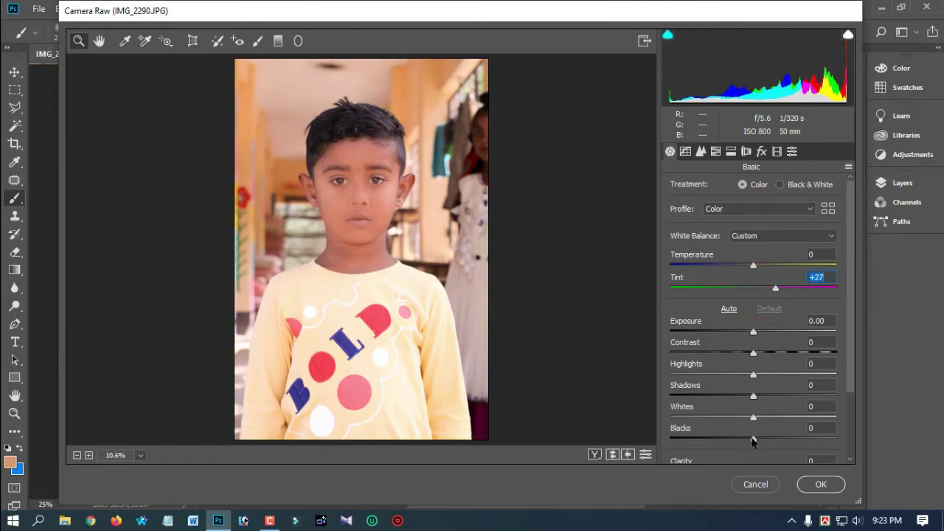
left_click_drag(753, 438, 728, 447)
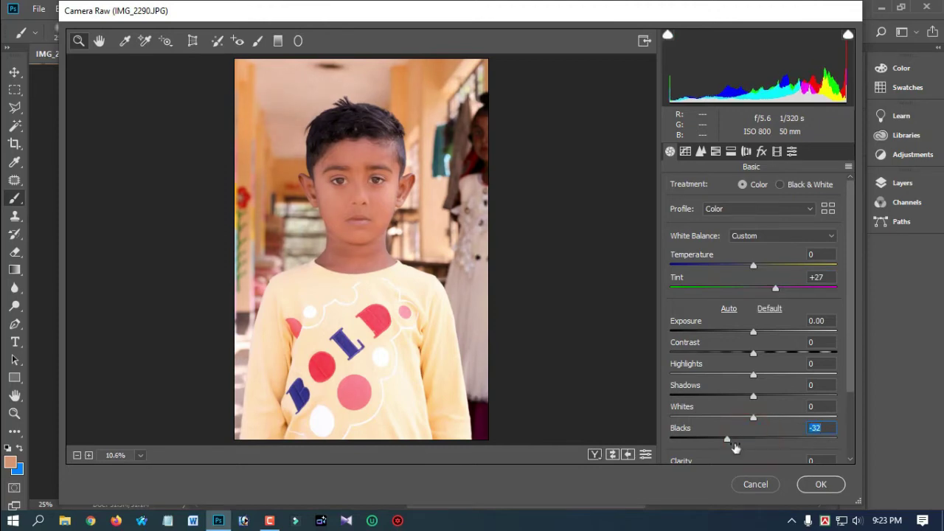
left_click_drag(753, 417, 772, 428)
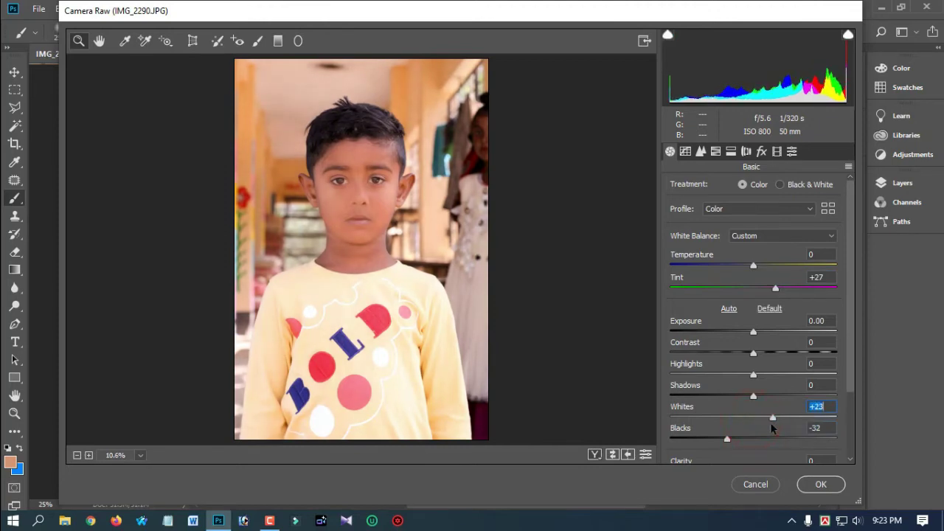
left_click(821, 485)
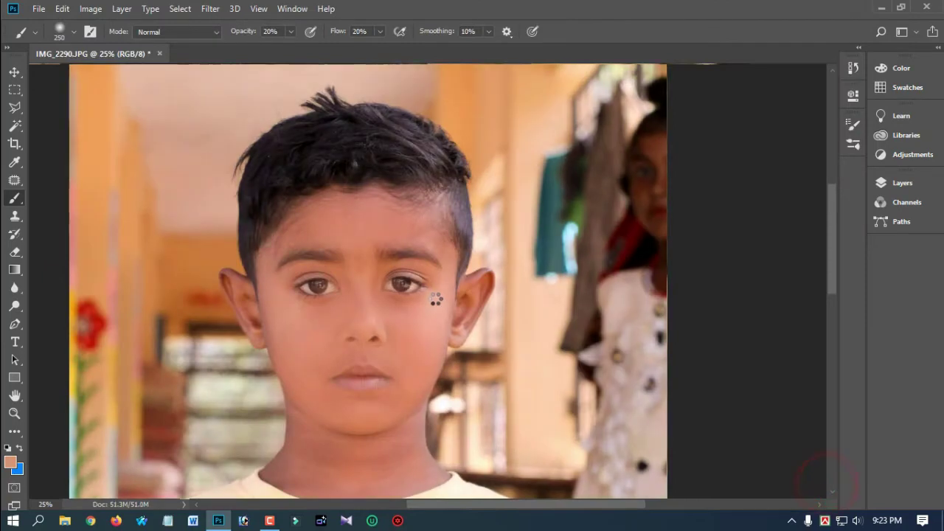
- Darken the irises of both eyes using a size 70 toning brush with Midtones range and 50% exposure
scroll(437, 299, "down", 2)
scroll(436, 299, "up", 3)
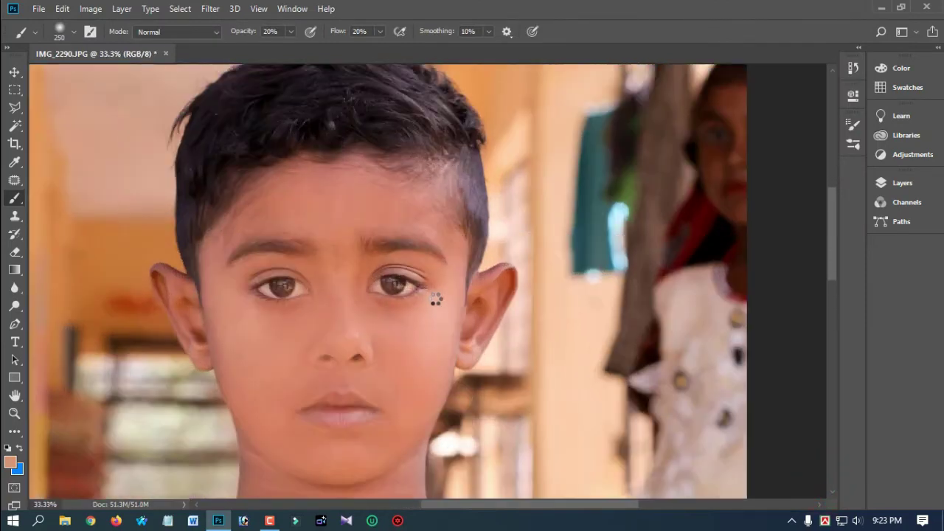
scroll(437, 299, "up", 1)
left_click_drag(352, 316, 415, 271)
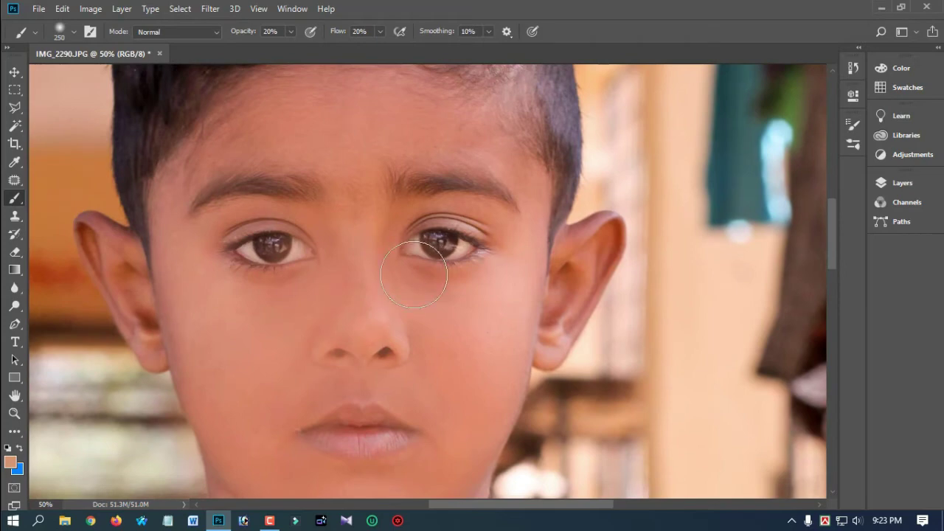
left_click(15, 307)
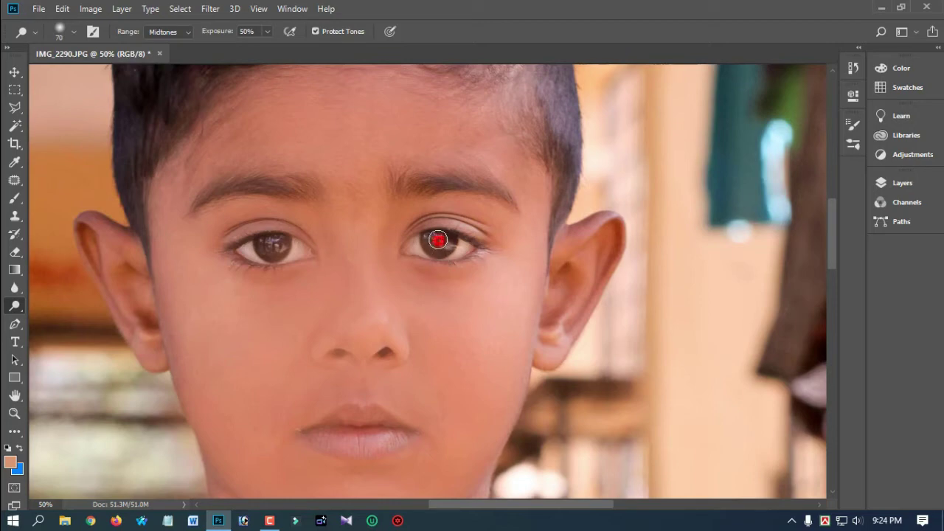
left_click_drag(438, 240, 432, 249)
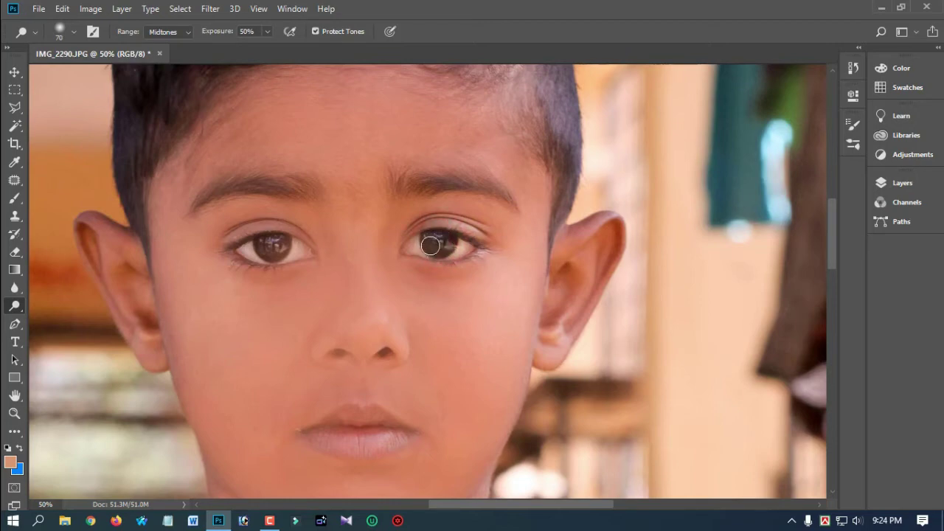
left_click_drag(274, 245, 282, 249)
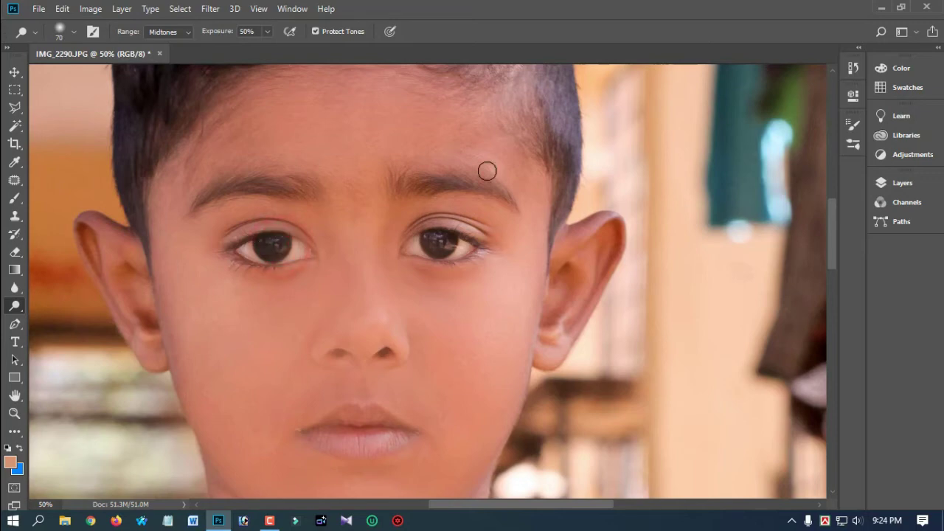
- Examine the darkened eyes and the whole retouched portrait at several magnifications
key("ctrl+minus")
key("ctrl+minus")
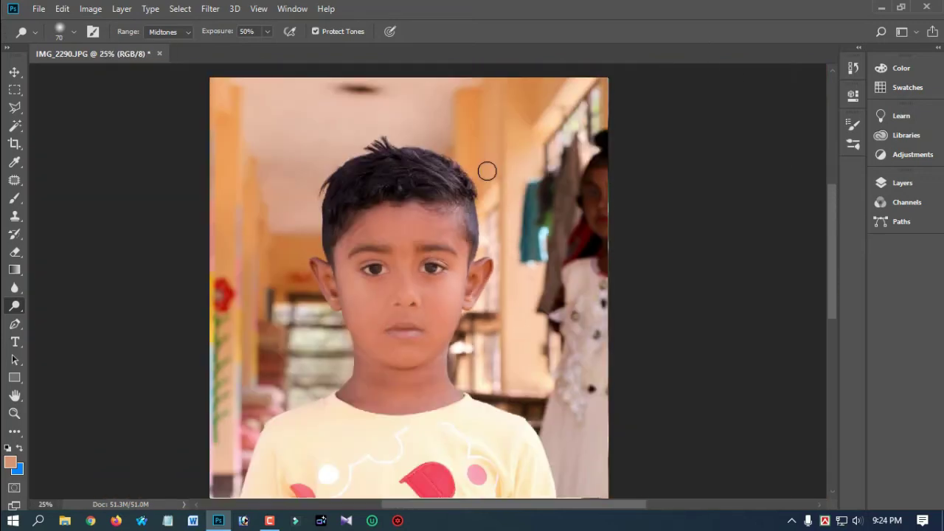
key("ctrl+plus")
key("ctrl+plus")
key("ctrl+minus")
key("ctrl+minus")
key("ctrl+minus")
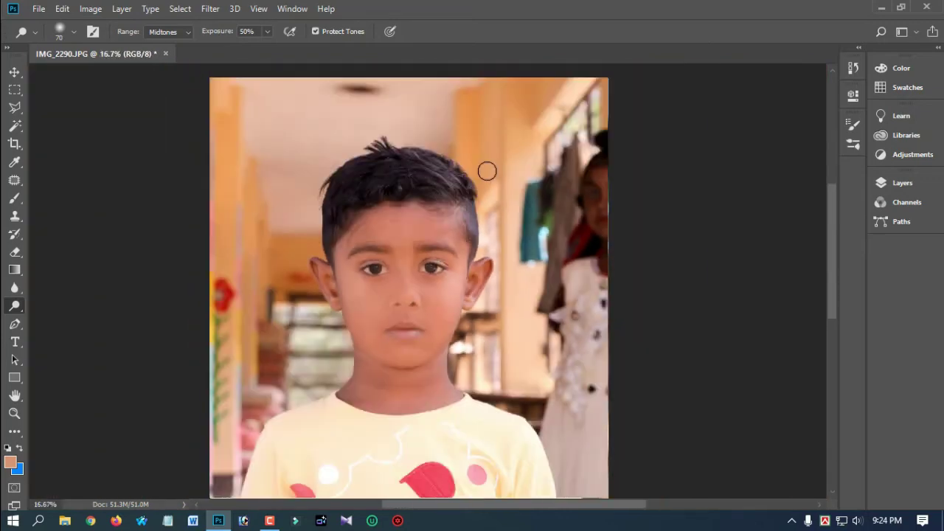
key("ctrl+plus")
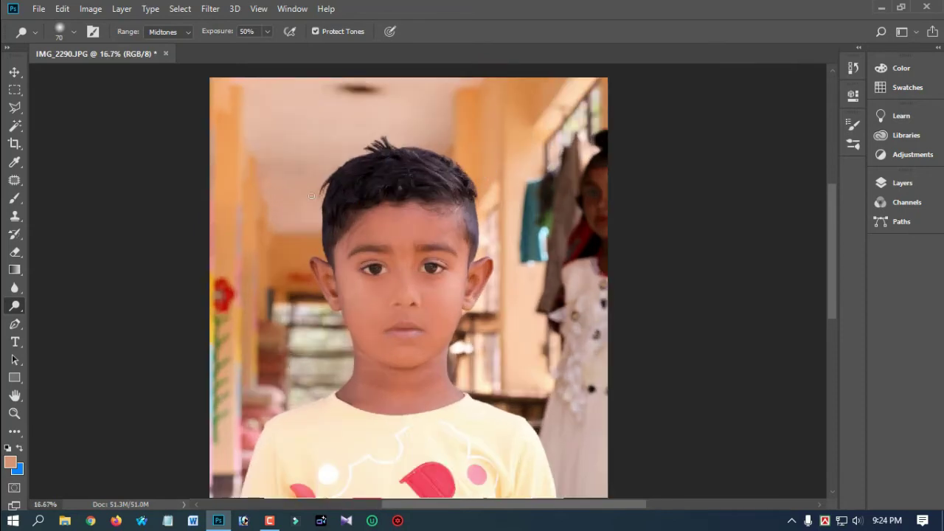
key("ctrl+minus")
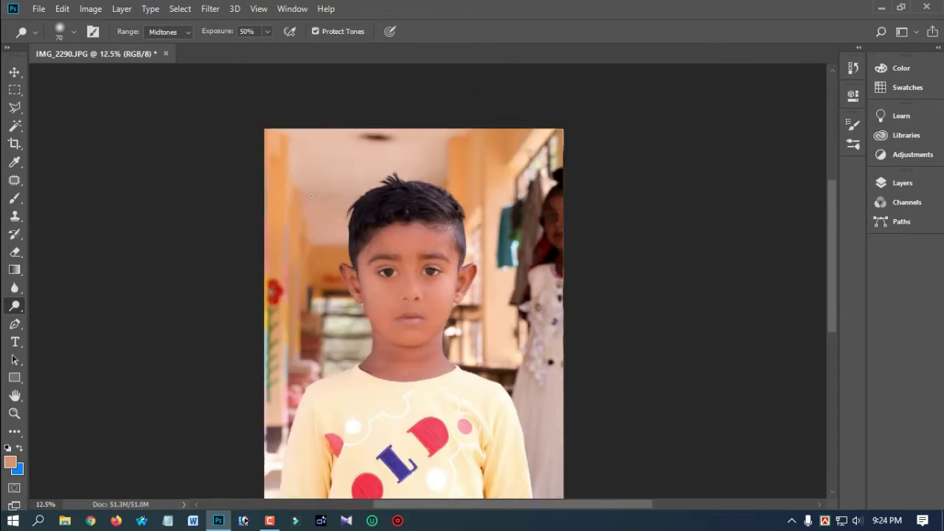
- Set the Crop tool to W x H x Resolution with 1.5 in width, 1.9 in height and 300 px/in
left_click(15, 144)
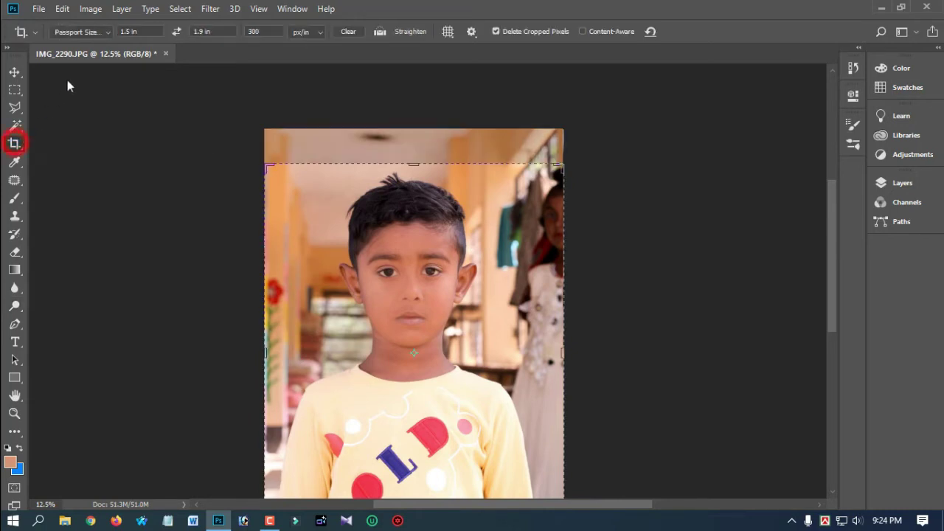
left_click(108, 31)
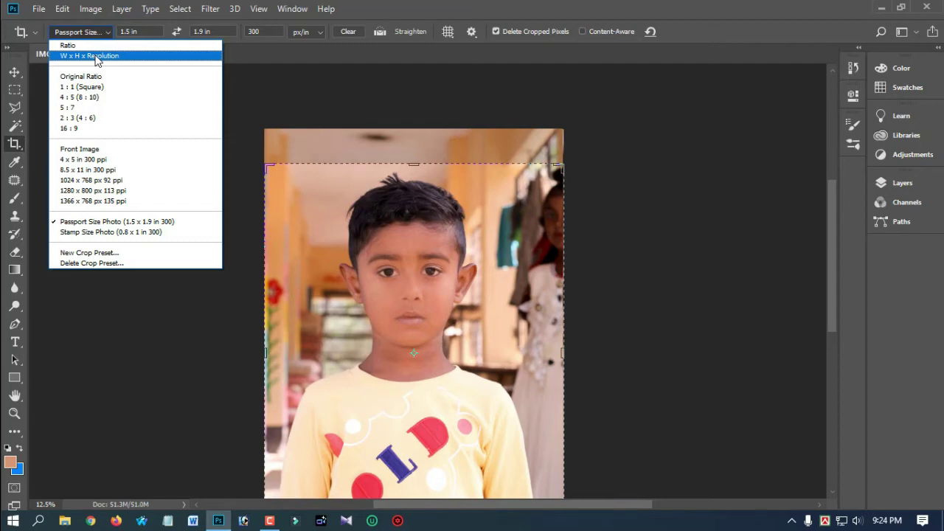
left_click(96, 57)
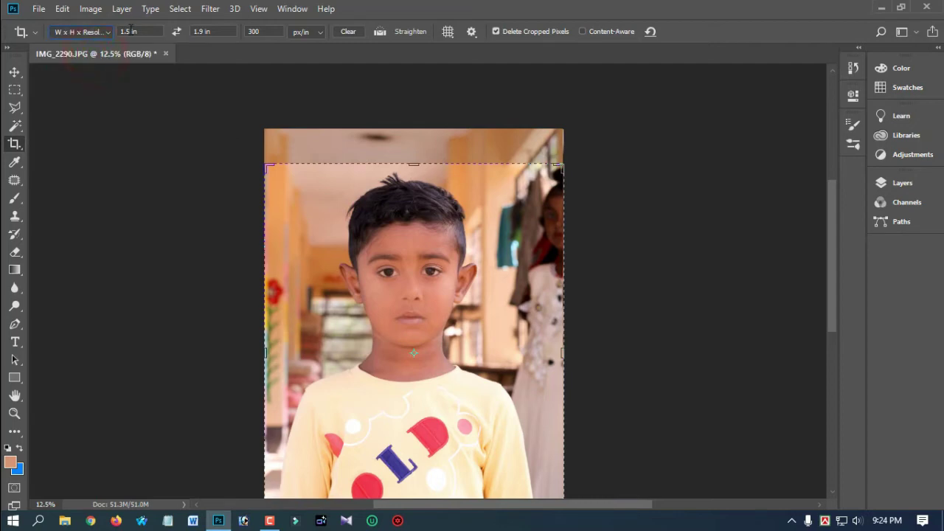
type("1")
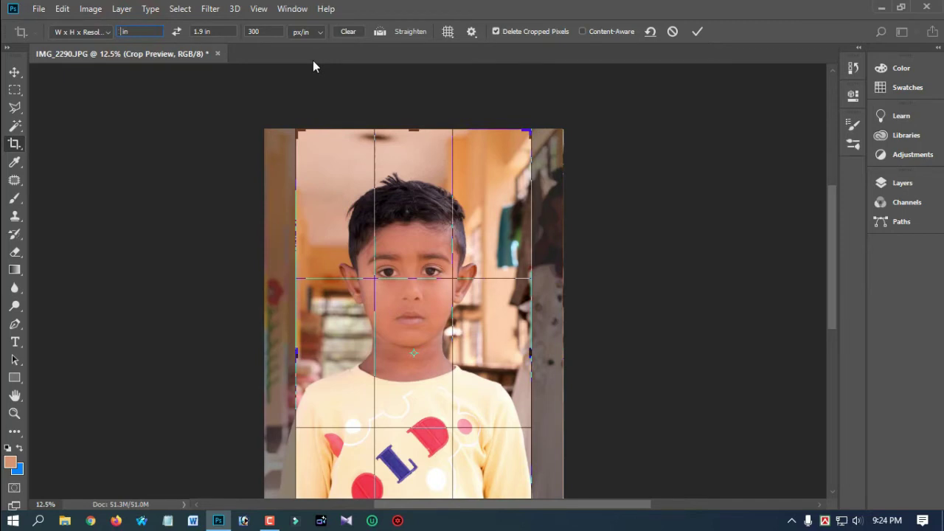
type(".5")
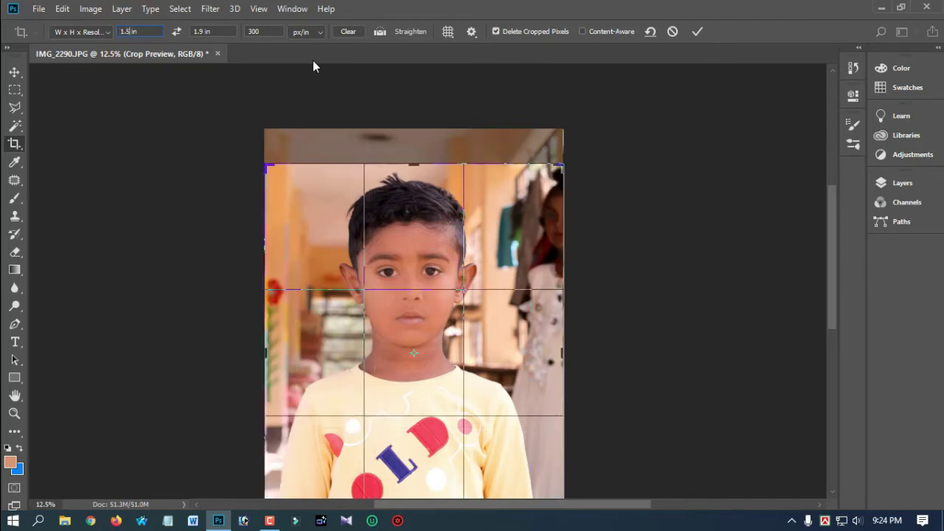
left_click(200, 32)
type("1")
type("1")
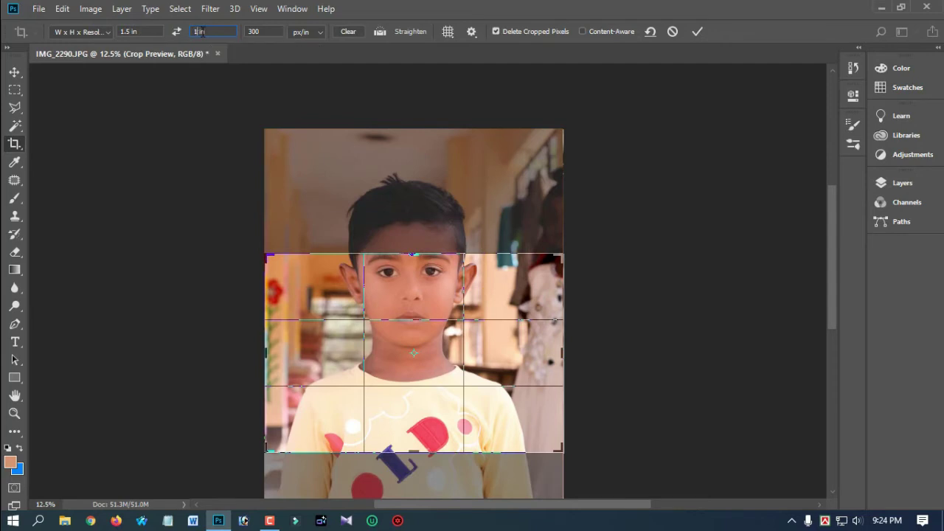
type(".9")
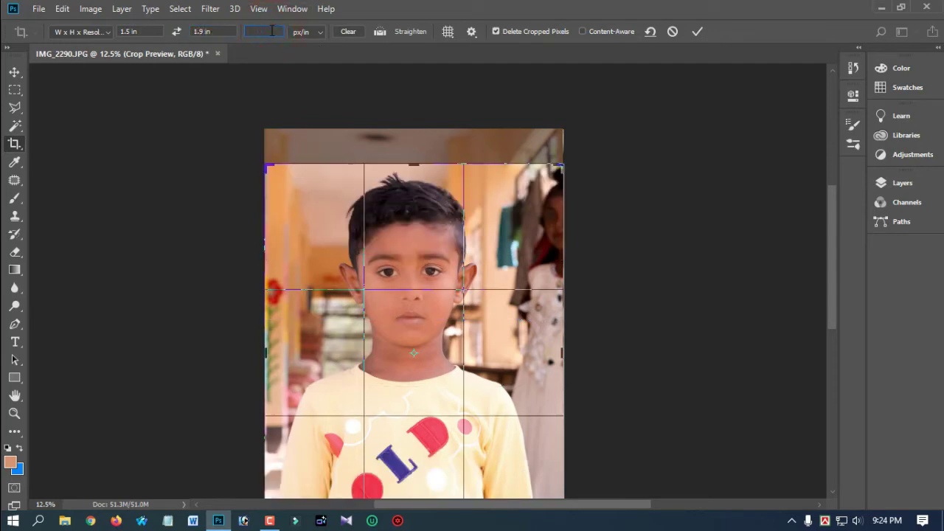
left_click(272, 31)
type("300")
- Crop the portrait to the boy's head and shoulders, with the head centred in the frame
scroll(457, 251, "down", 1)
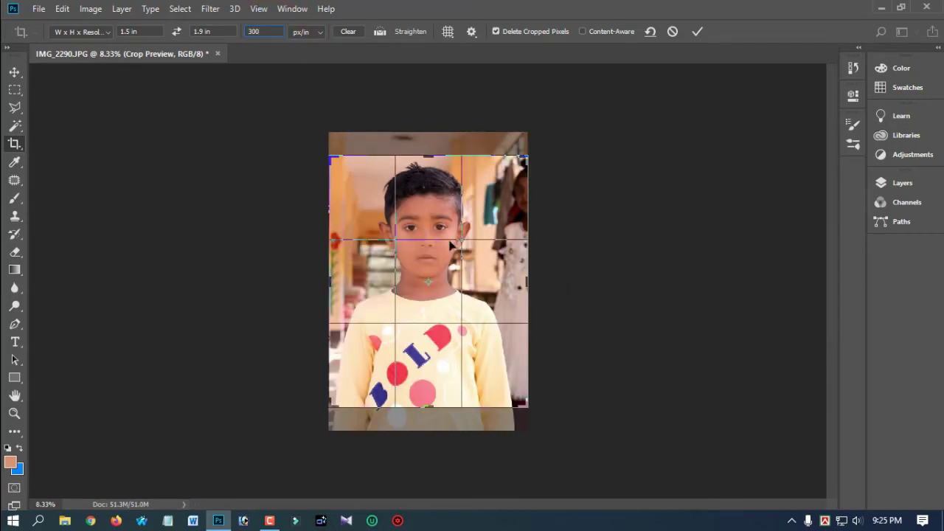
left_click_drag(332, 157, 363, 191)
left_click_drag(426, 229, 456, 295)
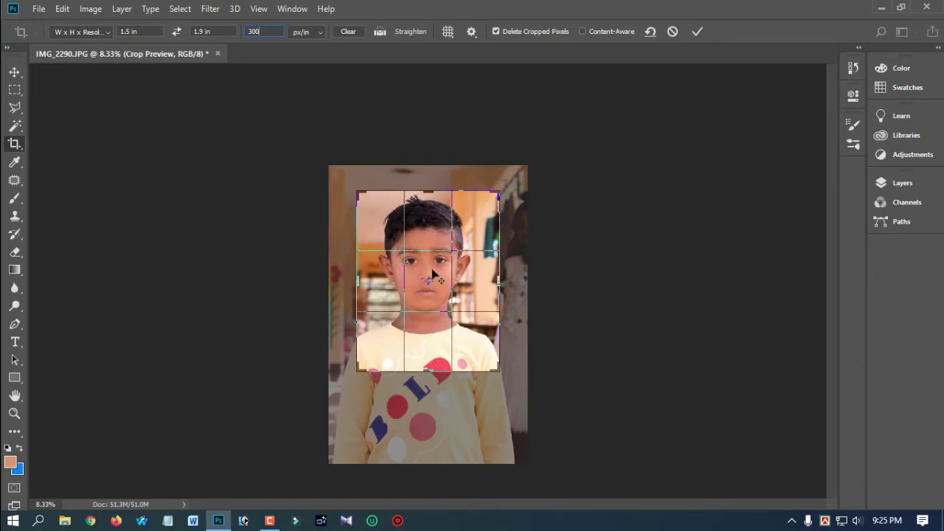
left_click_drag(432, 272, 441, 273)
left_click_drag(360, 369, 359, 368)
left_click_drag(433, 275, 430, 268)
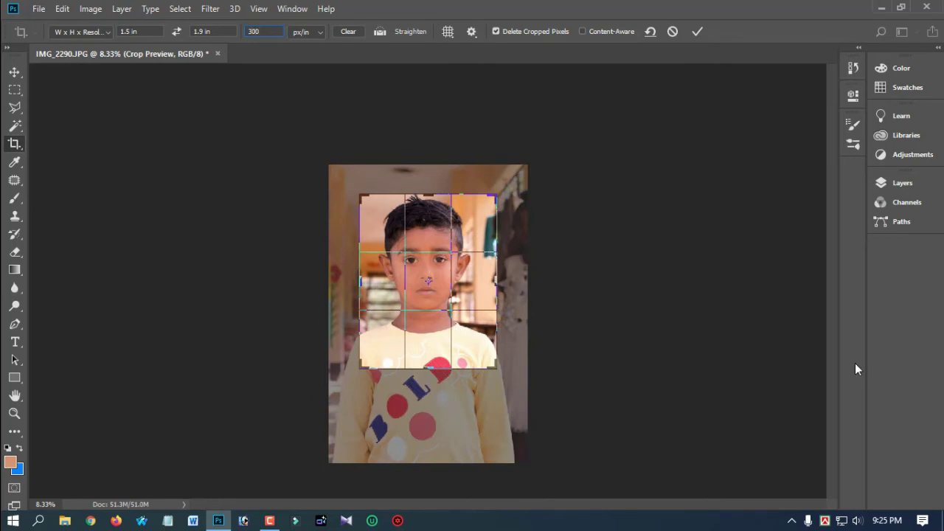
left_click_drag(433, 276, 439, 276)
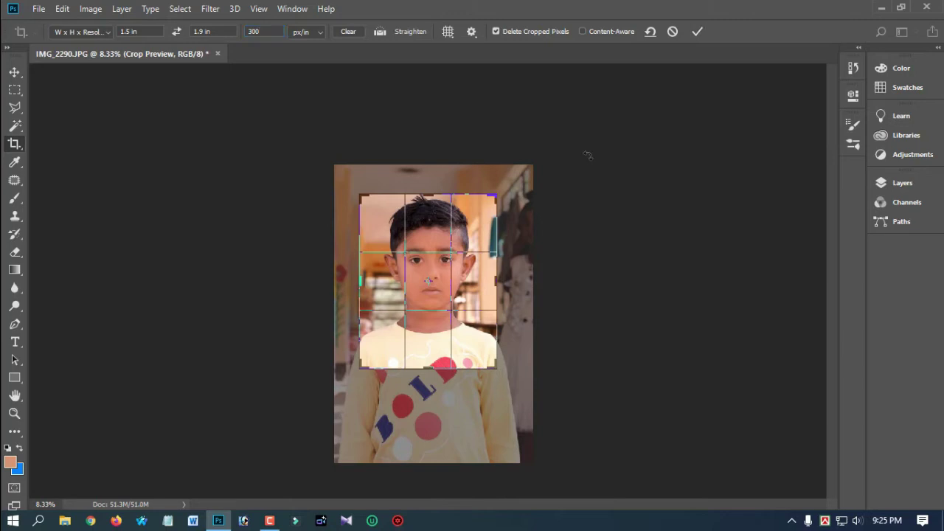
left_click(697, 31)
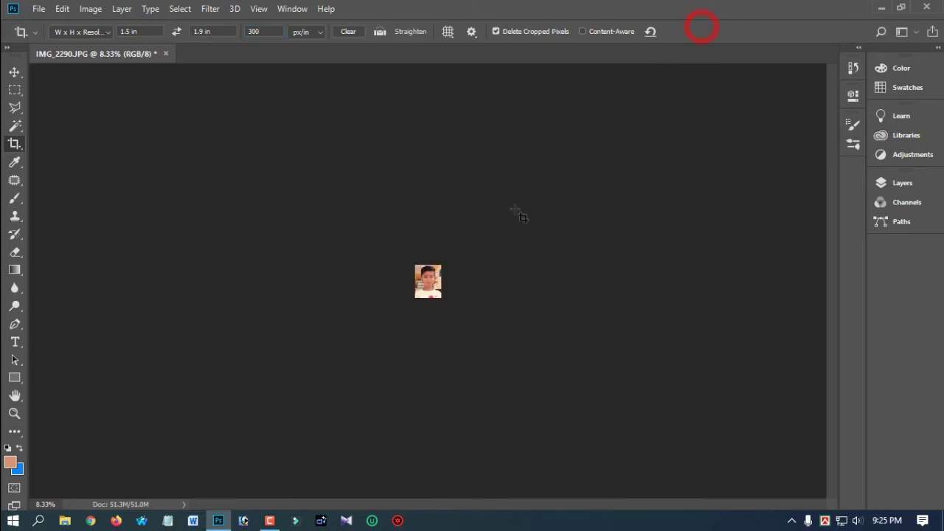
- Start a Polygonal Lasso outline at the photo's left edge and trace the shirt shoulder up to the collar
key("ctrl+plus")
key("ctrl+plus")
key("ctrl+plus")
key("ctrl+plus")
key("ctrl+plus")
key("ctrl+plus")
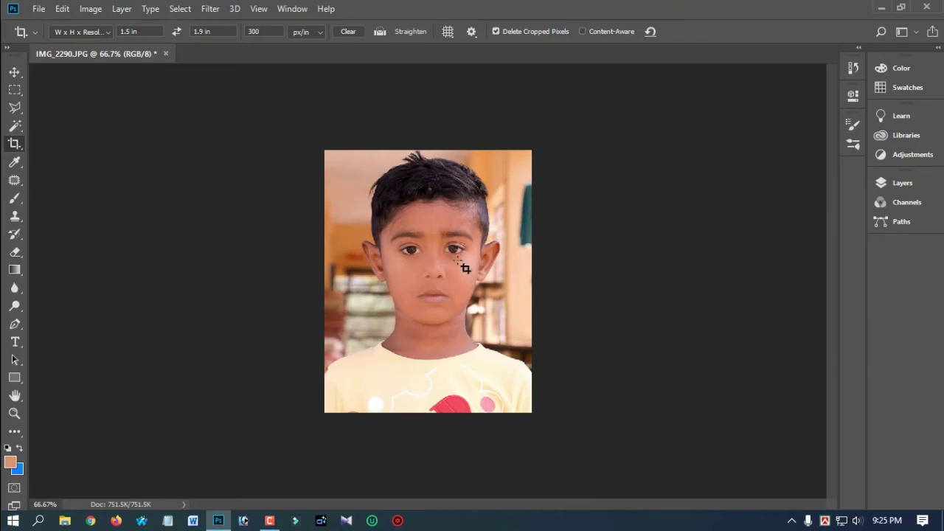
left_click(10, 111)
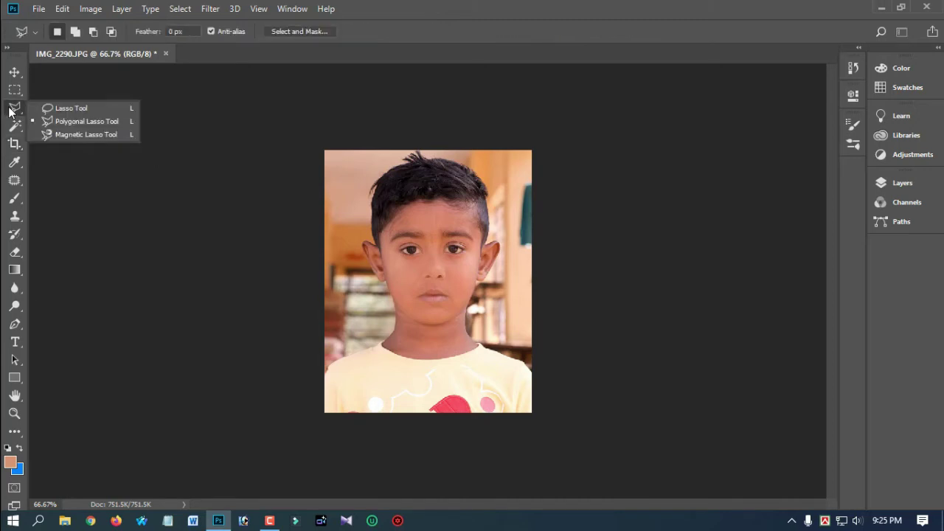
left_click(78, 123)
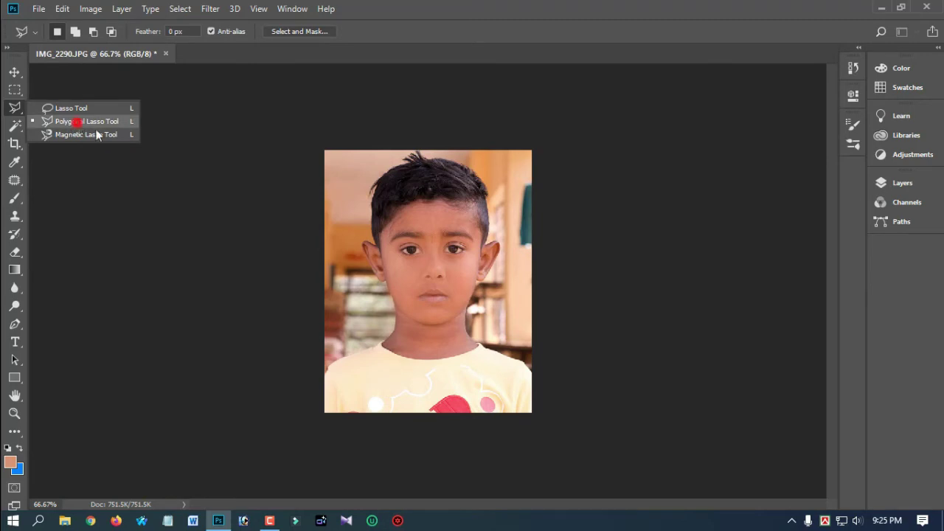
key("ctrl+plus")
key("ctrl+plus")
key("ctrl+plus")
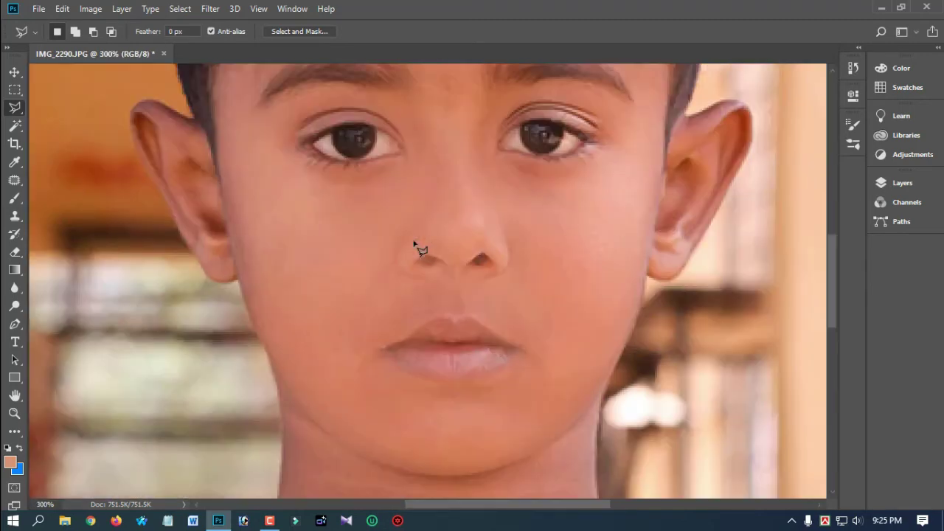
left_click_drag(299, 336, 346, 235)
left_click_drag(330, 336, 392, 233)
left_click_drag(334, 315, 358, 244)
left_click_drag(325, 327, 361, 309)
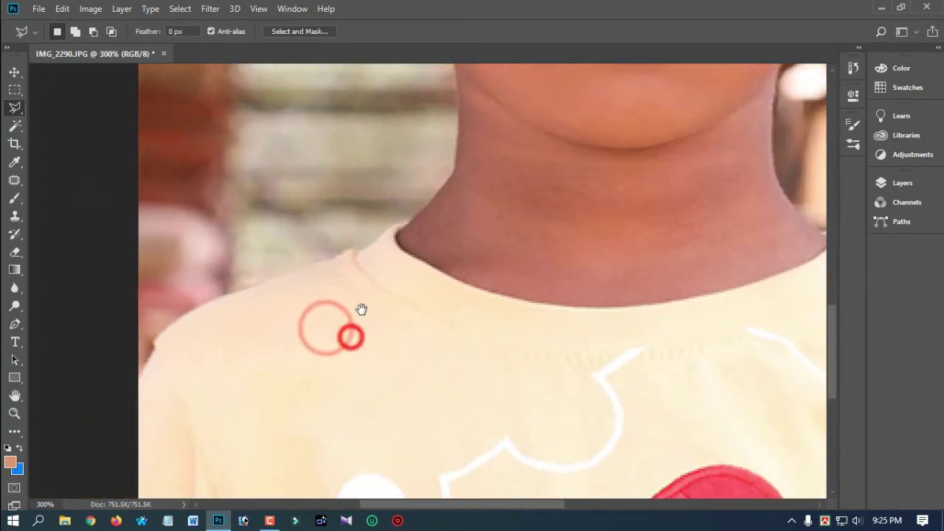
left_click(139, 381)
left_click(151, 351)
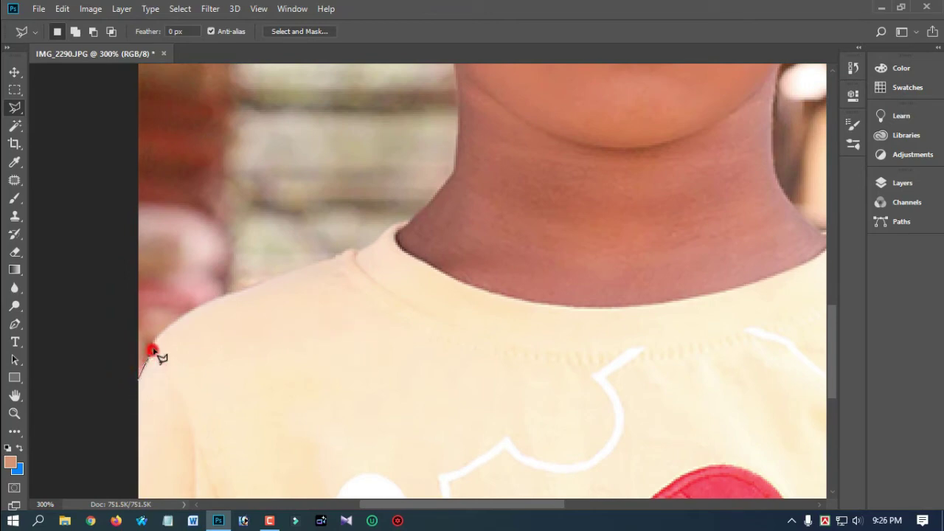
left_click(164, 332)
left_click(198, 305)
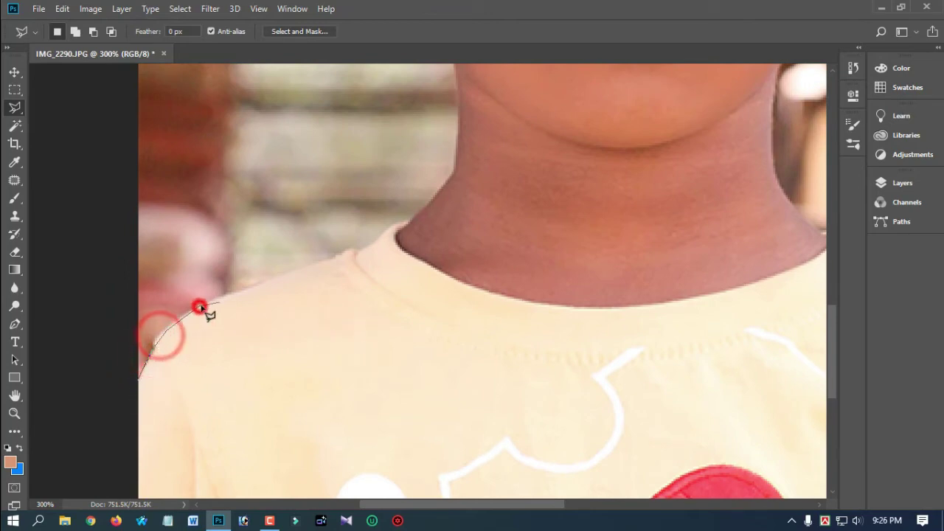
left_click(280, 279)
left_click(356, 251)
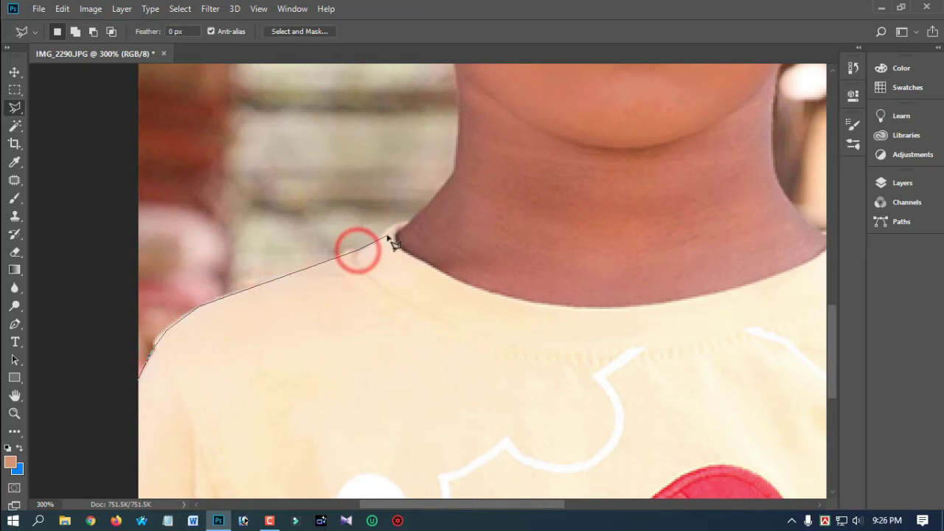
left_click(387, 236)
left_click(398, 222)
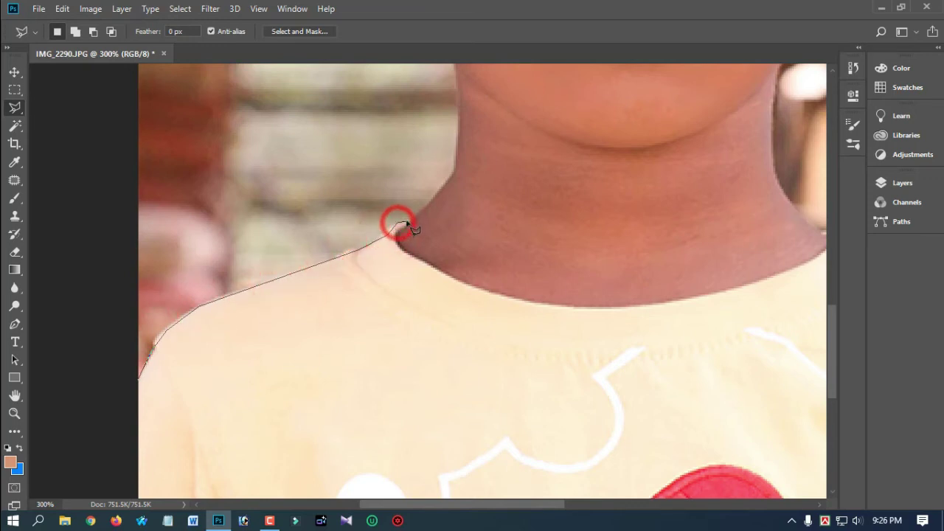
left_click(406, 219)
- Continue the lasso outline from the collar up the neck and along the jaw to the earlobe
left_click_drag(436, 194, 337, 375)
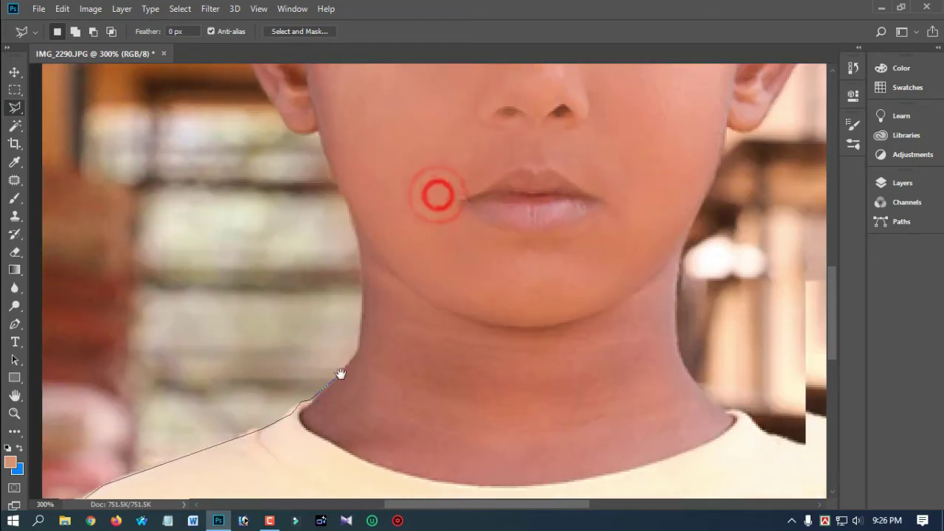
left_click(359, 341)
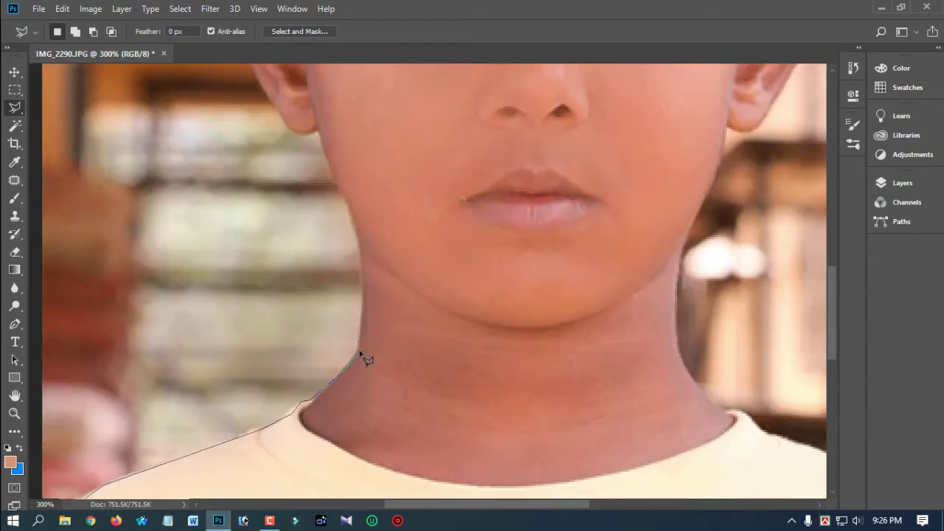
left_click(360, 349)
left_click(363, 300)
left_click(361, 252)
left_click(345, 202)
left_click(321, 132)
- Trace the lasso outline around the ear on the photo's left, from the earlobe to the hairline
left_click_drag(298, 137, 330, 265)
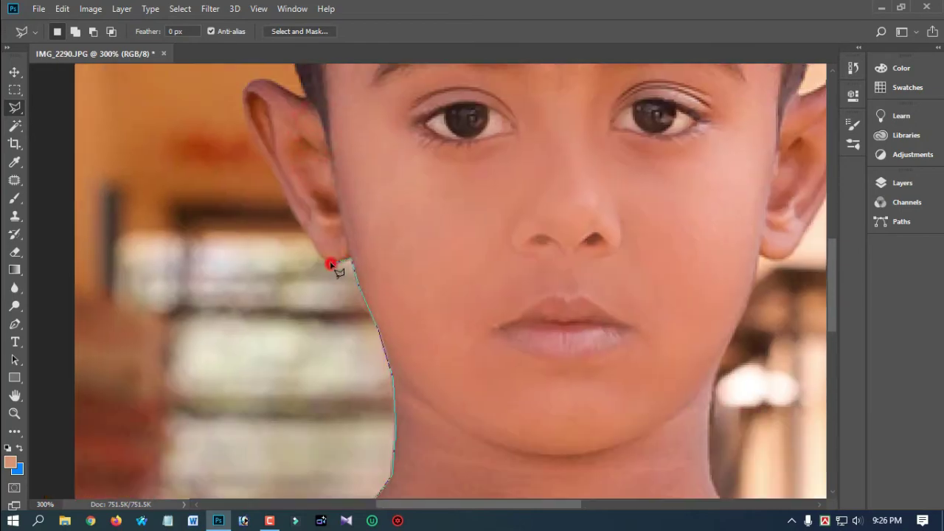
left_click(281, 184)
left_click(239, 89)
left_click(252, 76)
left_click(303, 93)
left_click_drag(308, 98, 351, 362)
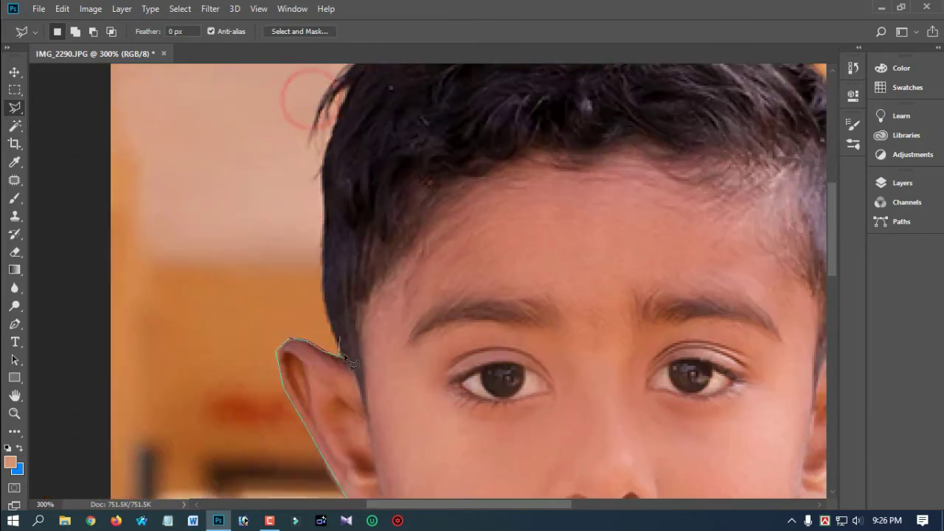
- Continue the lasso outline from the ear up the side of the hair and over to the crown, cutting off stray hairs
left_click(339, 349)
left_click(326, 224)
left_click_drag(326, 223, 297, 349)
left_click(341, 168)
left_click(408, 129)
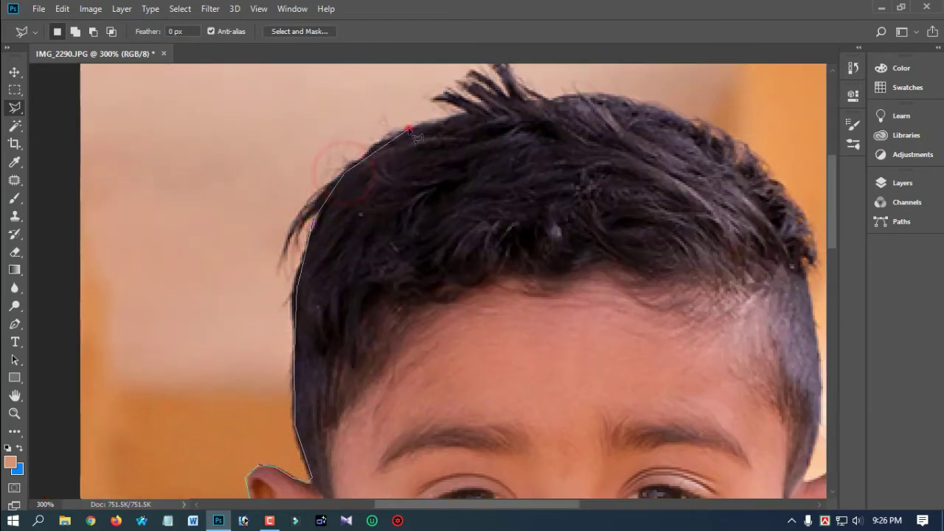
left_click(483, 112)
left_click(547, 101)
left_click(596, 102)
- Trace the lasso outline from the crown down the hair on the photo's right to the top of the ear
left_click_drag(599, 101, 424, 141)
left_click(472, 151)
left_click(532, 174)
left_click(583, 211)
left_click(628, 266)
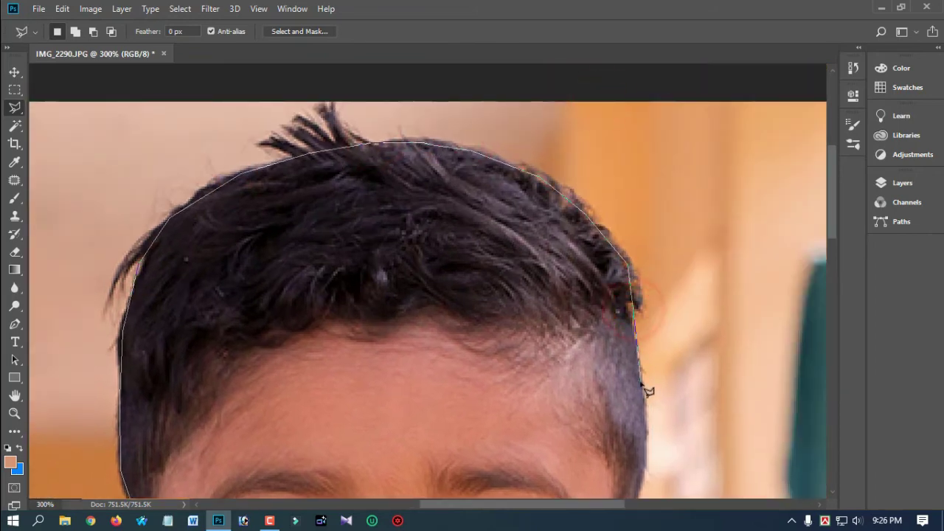
left_click(641, 384)
left_click_drag(642, 384, 583, 199)
left_click(589, 258)
left_click(573, 340)
- Trace the lasso outline around the ear on the photo's right, from its top down to the earlobe and jaw
left_click(600, 329)
left_click(619, 326)
left_click(634, 337)
left_click(639, 359)
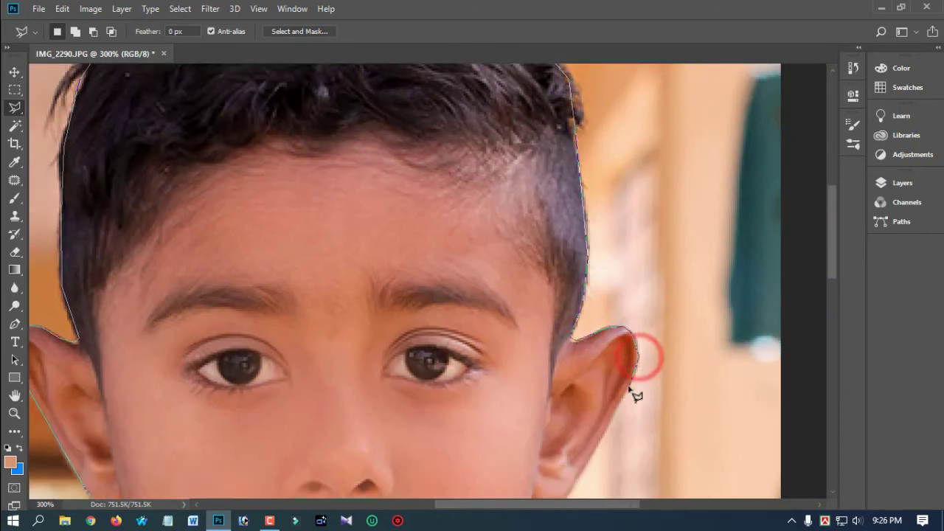
left_click(629, 386)
left_click_drag(629, 386, 628, 249)
left_click(603, 295)
left_click(576, 345)
left_click(558, 367)
left_click(532, 367)
- Continue the lasso outline from the earlobe along the jaw and down the neck to the shirt collar
left_click_drag(531, 367, 547, 201)
left_click(539, 237)
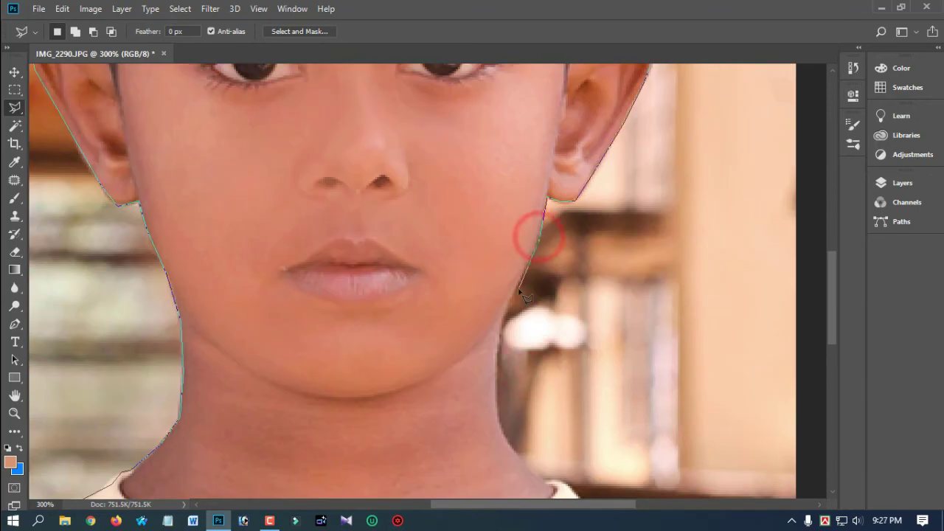
left_click(517, 294)
left_click(501, 325)
left_click_drag(497, 340, 472, 221)
left_click(471, 271)
left_click(472, 307)
left_click(490, 339)
left_click(523, 367)
- Trace the lasso outline around the collar and along the shirt shoulder to the photo's right edge
left_click(536, 362)
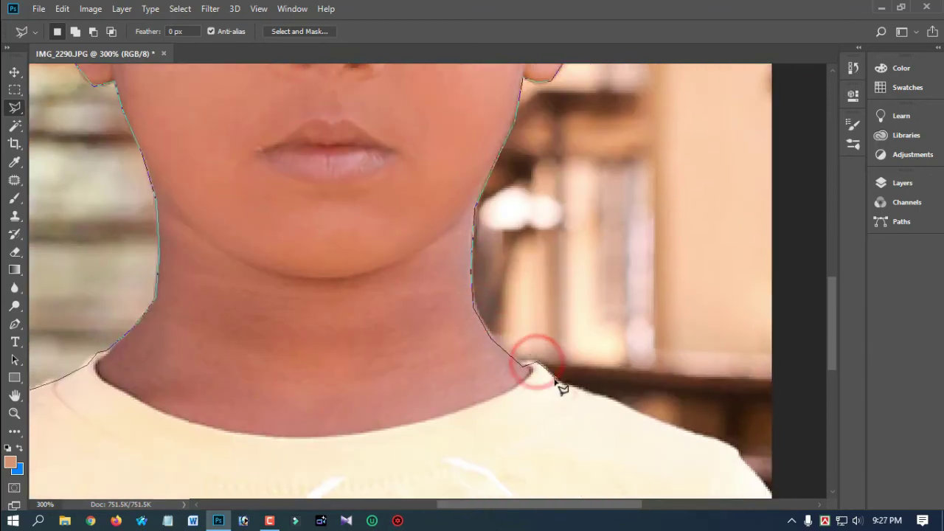
left_click(561, 383)
left_click_drag(636, 411, 498, 304)
left_click(582, 337)
left_click(611, 362)
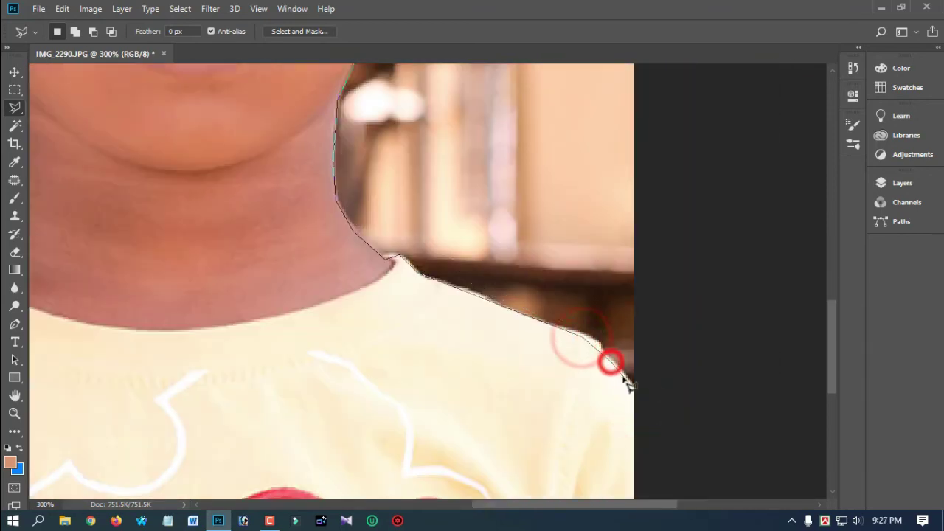
left_click(632, 384)
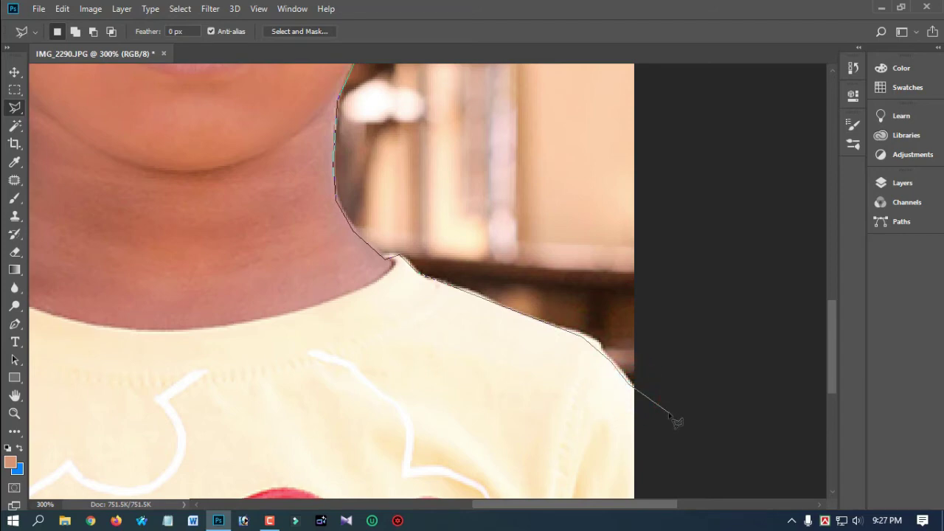
- Run the lasso outside the canvas around the top of the photo and close it at its starting point to select the background
key("ctrl+minus")
key("ctrl+minus")
key("ctrl+minus")
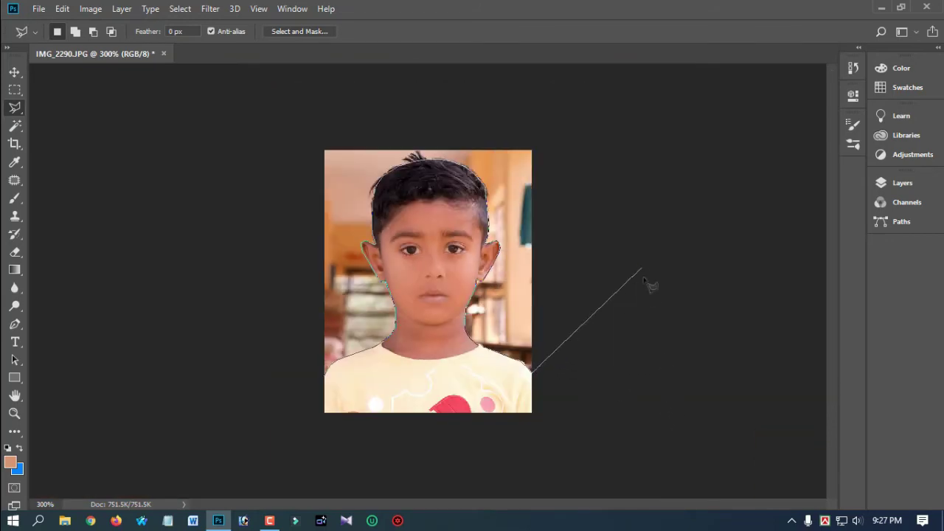
left_click(641, 267)
left_click(614, 130)
left_click(456, 94)
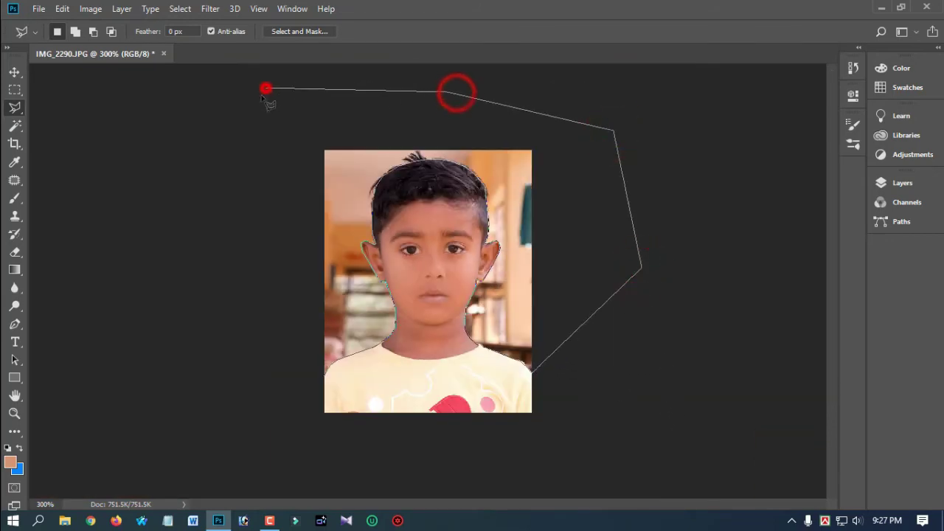
left_click(265, 88)
left_click(252, 185)
left_click(255, 322)
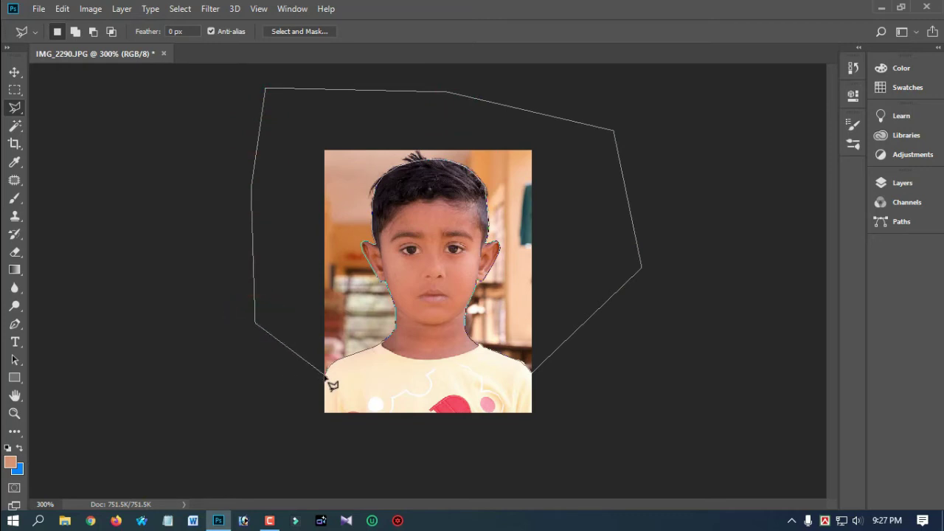
left_click(325, 378)
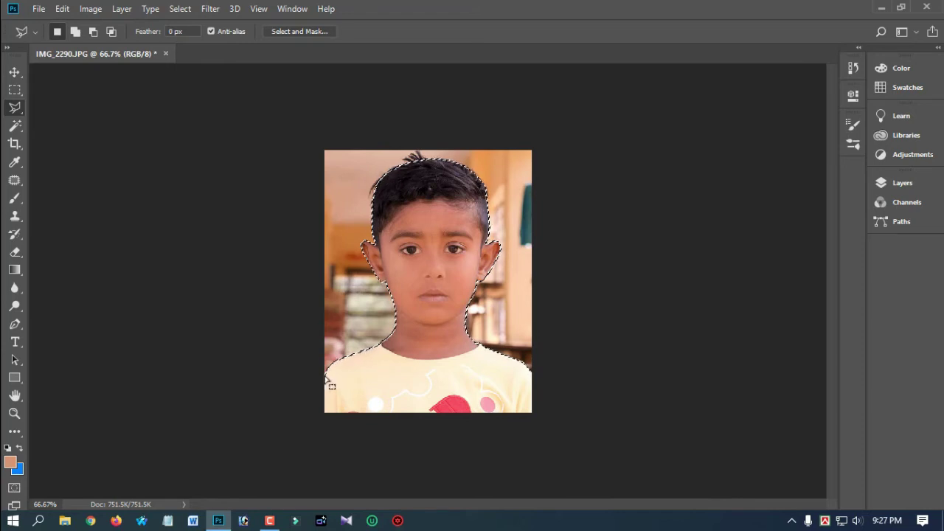
- Invert the selection so that it covers the boy instead of the background
left_click(182, 9)
key("Down")
key("Down")
key("Down")
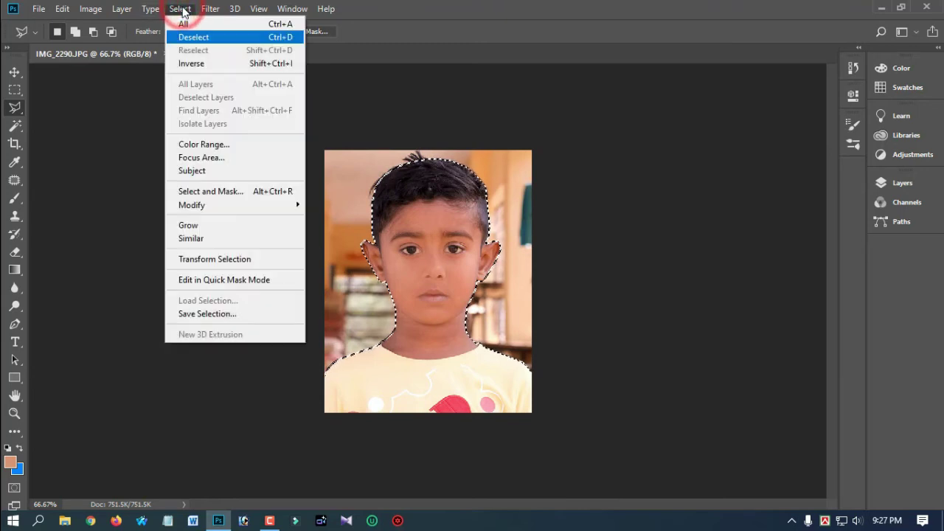
left_click(200, 65)
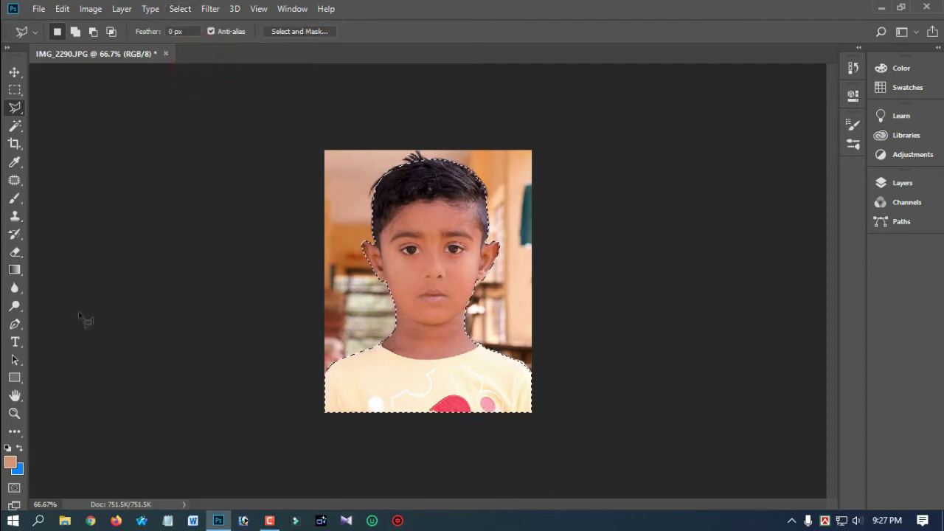
- Set the foreground colour to the blue #3984ff
left_click(9, 465)
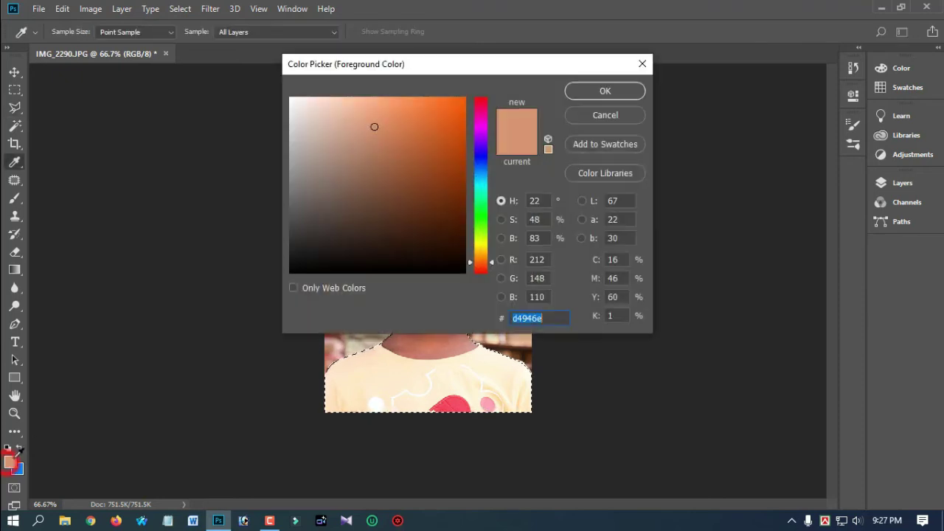
left_click(482, 157)
left_click(400, 105)
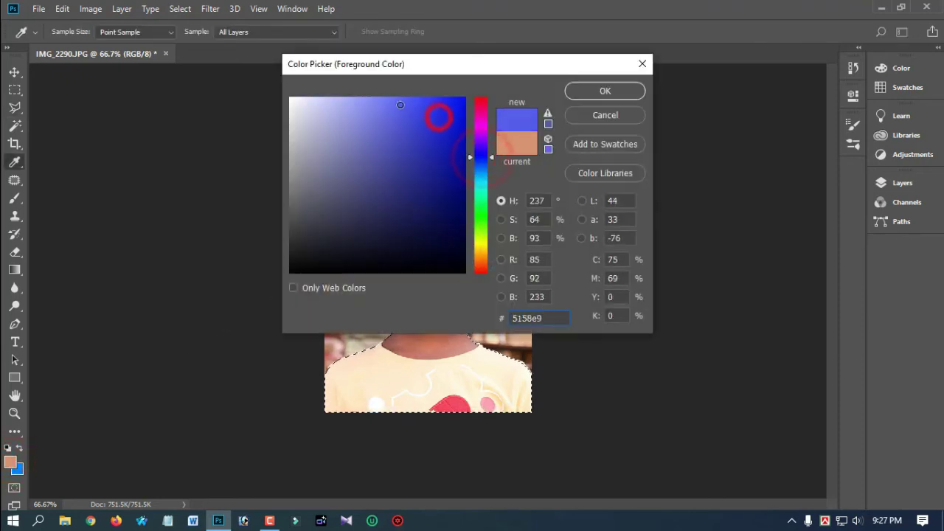
mouse_move(401, 105)
left_mouse_down()
mouse_move(459, 92)
mouse_move(399, 95)
mouse_move(426, 93)
left_mouse_up()
left_click(484, 167)
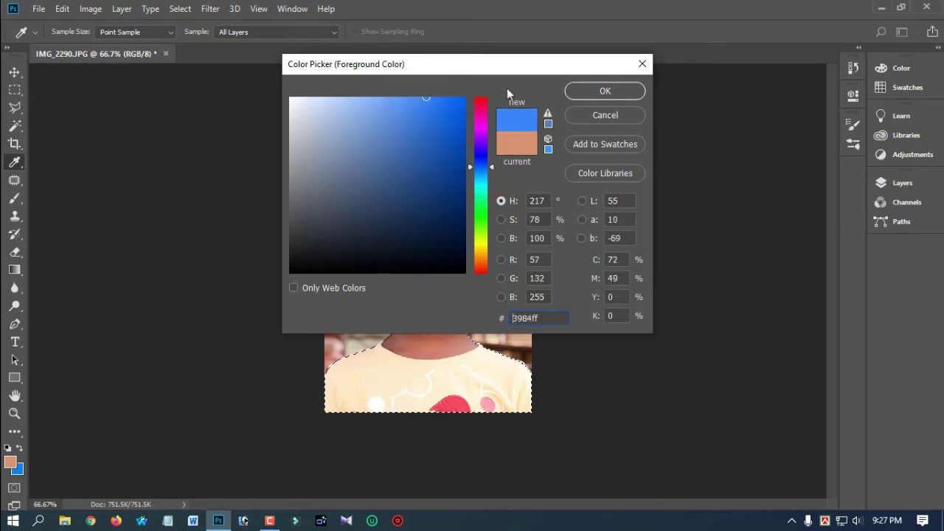
left_click(590, 90)
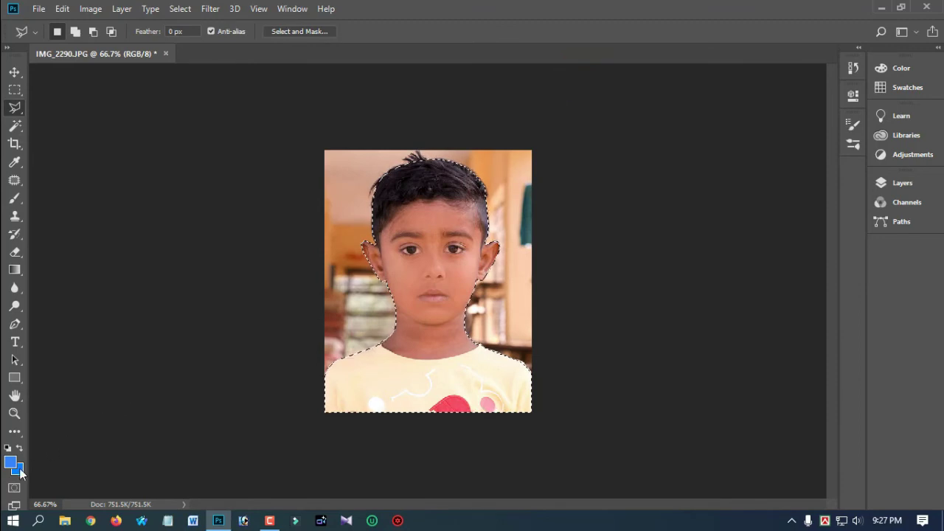
- Set the background colour to the bright blue #0d8aff
left_click(18, 470)
left_click(457, 104)
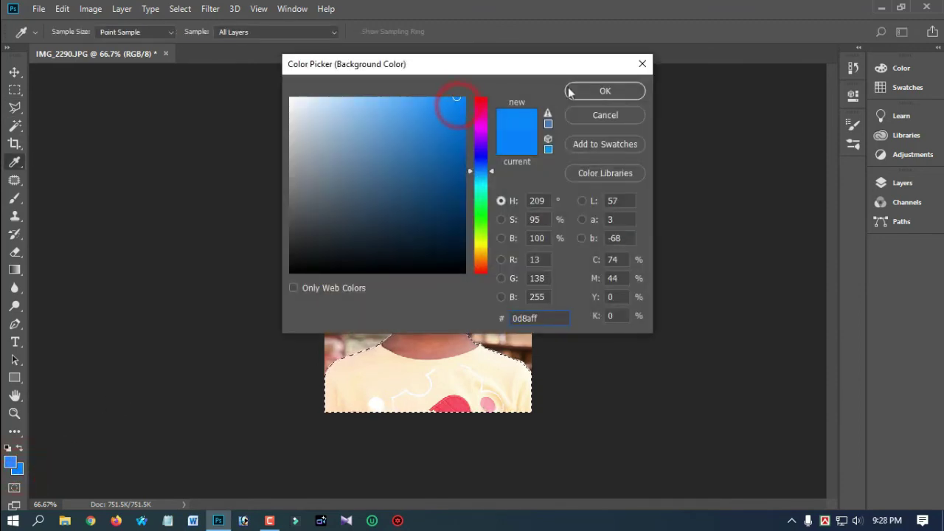
left_click(606, 90)
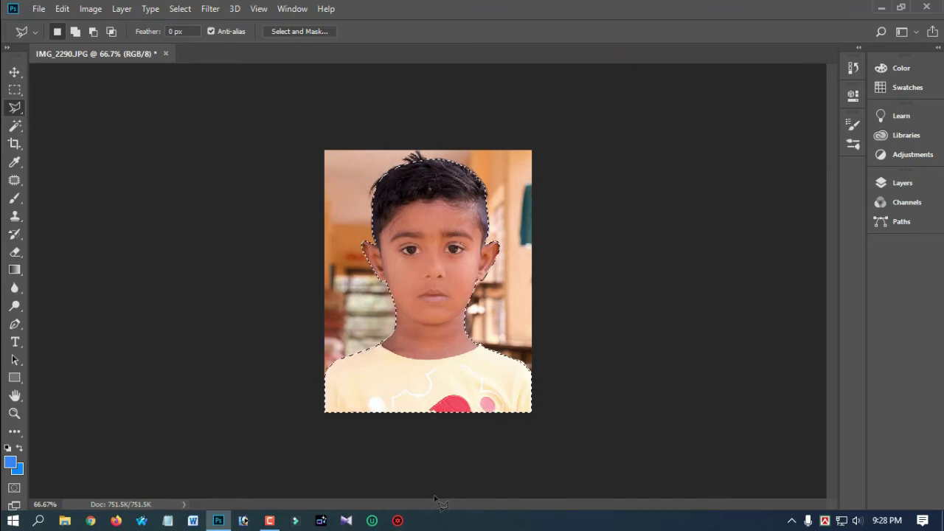
- Try filling the selected boy area with the background blue, and undo the fill
key("ctrl+BackSpace")
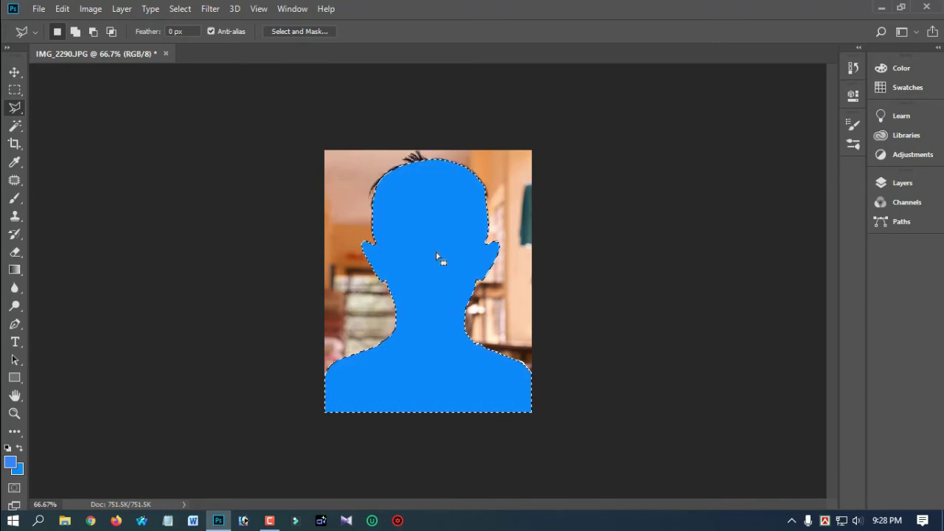
key("alt")
key("ctrl+z")
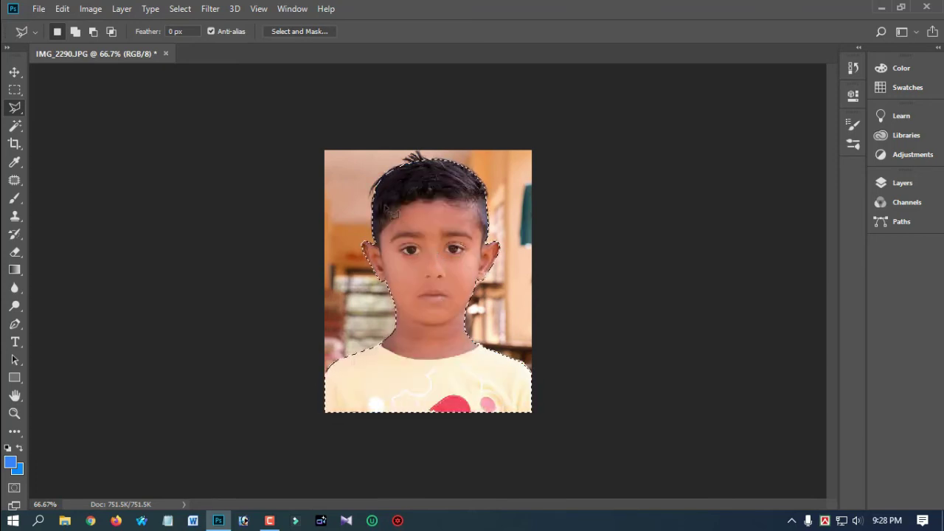
- Invert the selection to the area behind the boy and fill it with solid blue
left_click(178, 11)
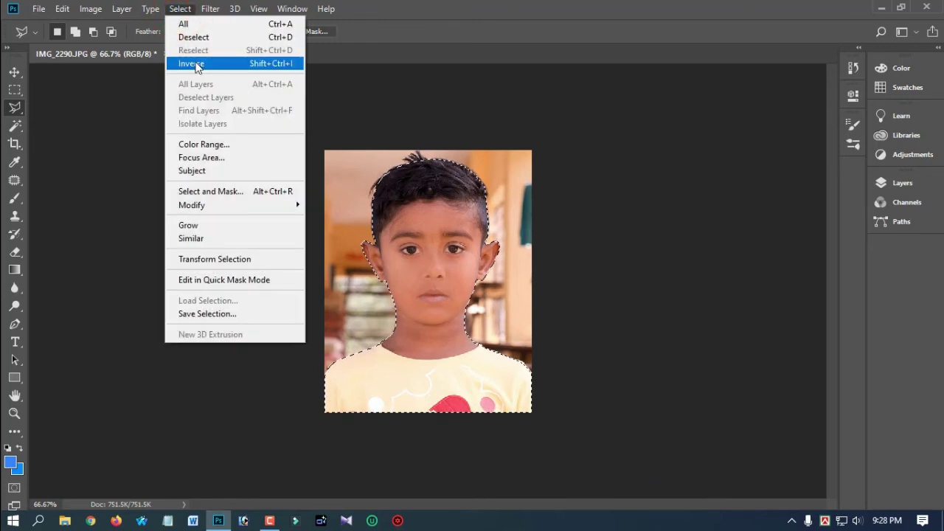
left_click(196, 65)
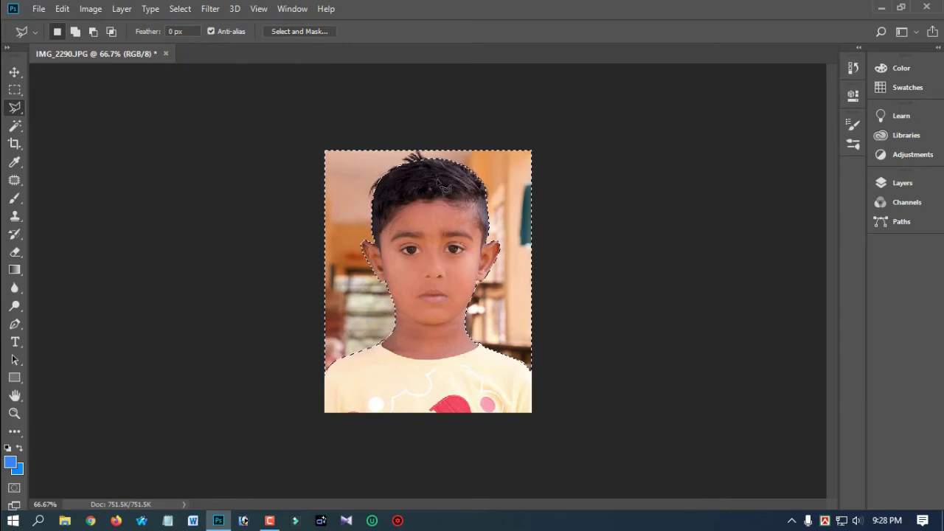
key("alt+BackSpace")
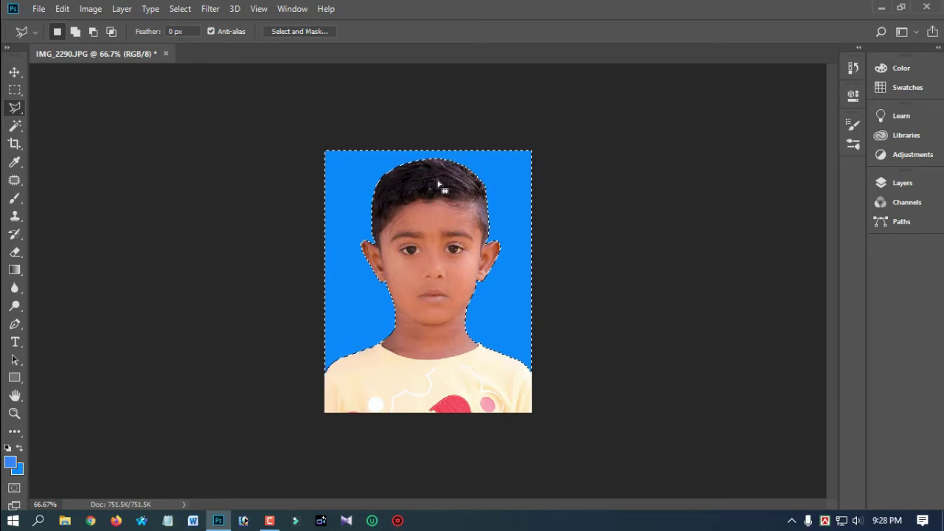
- Feather the selection of the blue backdrop by 2 pixels, with the effect applied at the canvas bounds
right_click(359, 181)
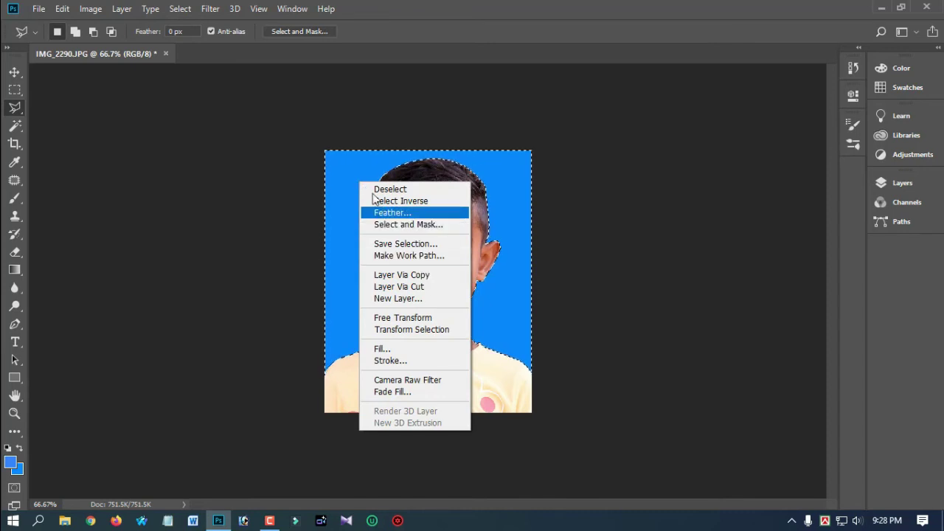
left_click(395, 213)
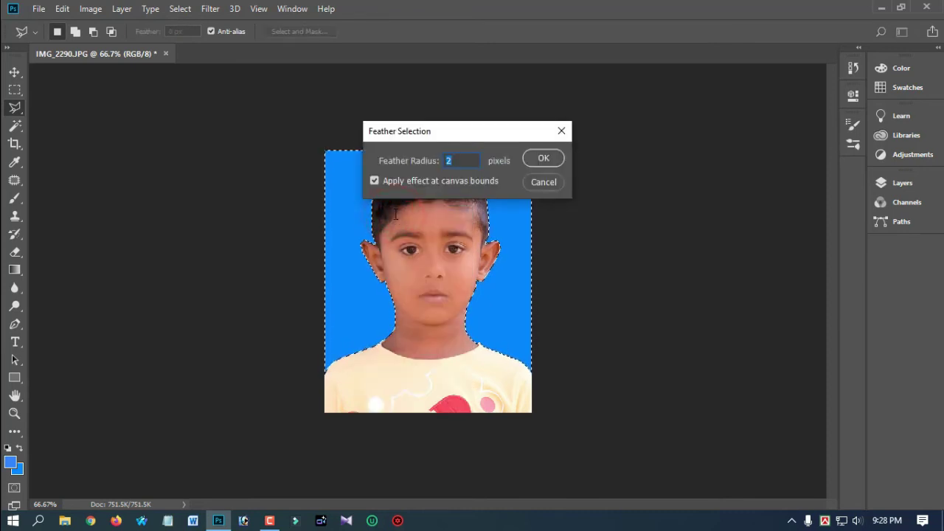
left_click(540, 158)
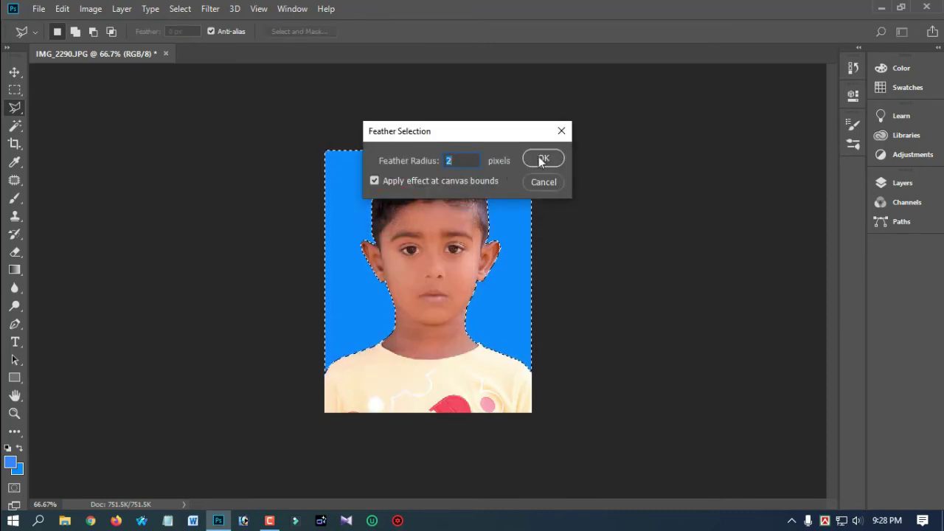
- Invert the selection to the boy, feather its edge, and deselect everything
left_click(181, 9)
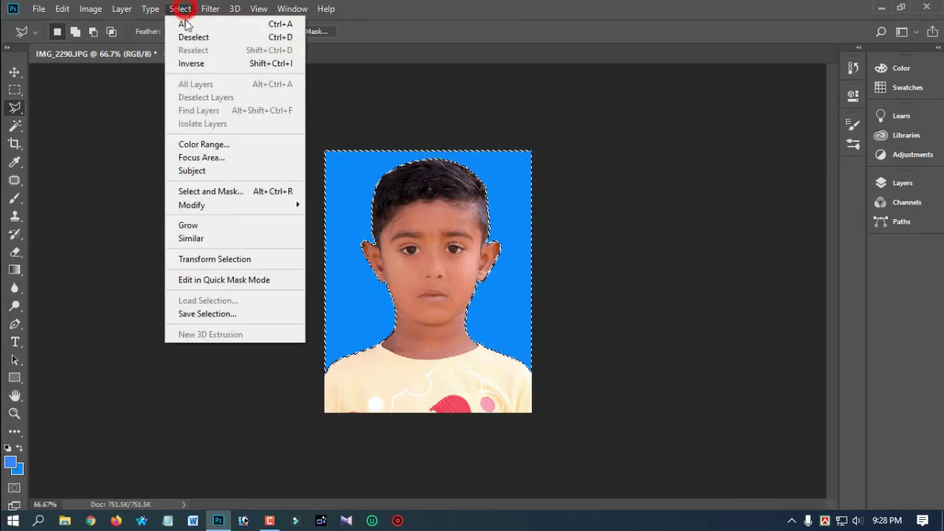
left_click(186, 63)
right_click(402, 212)
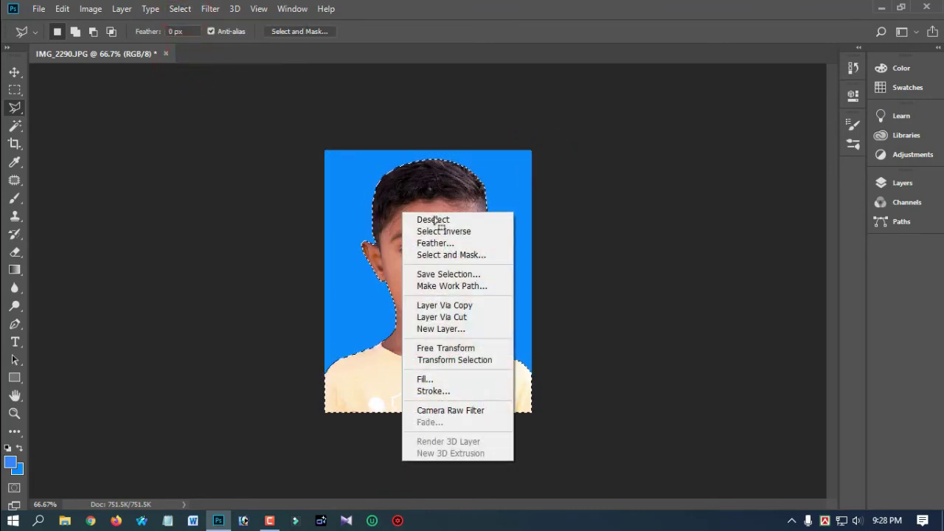
key("Down")
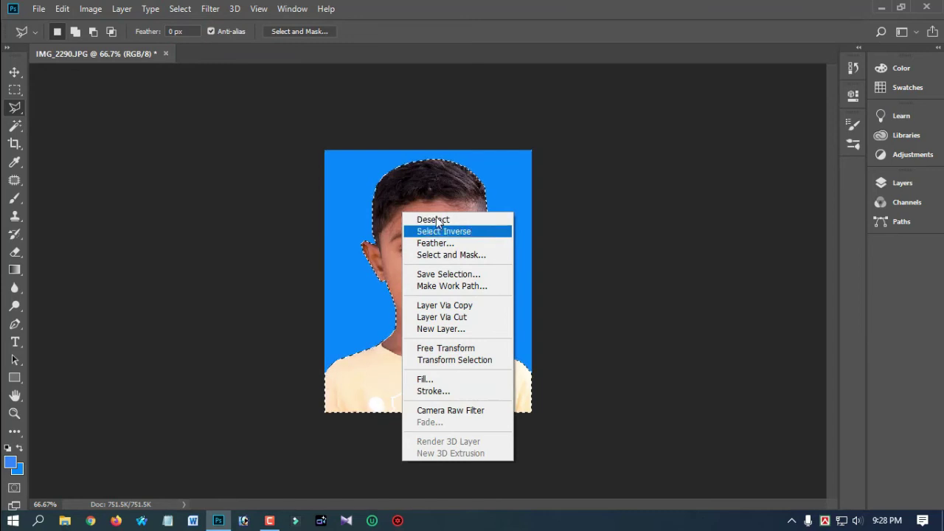
left_click(423, 241)
left_click(544, 158)
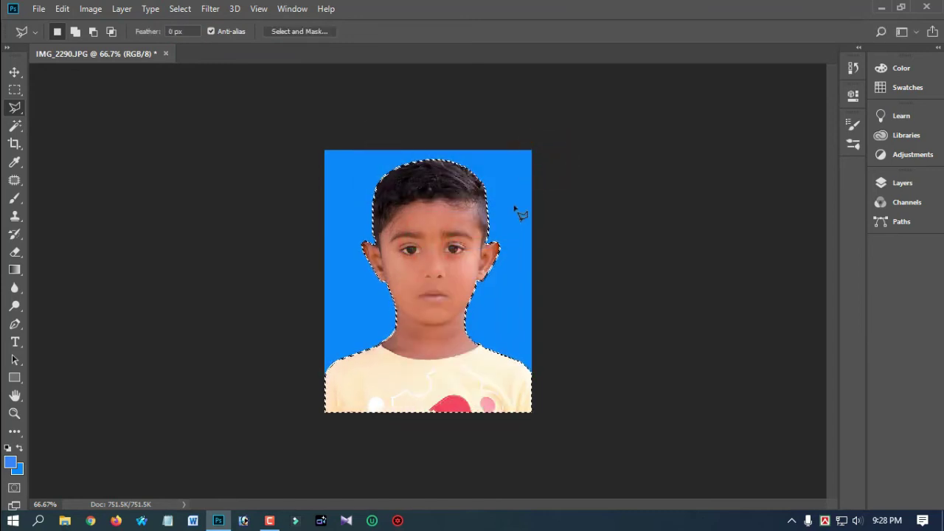
key("ctrl+d")
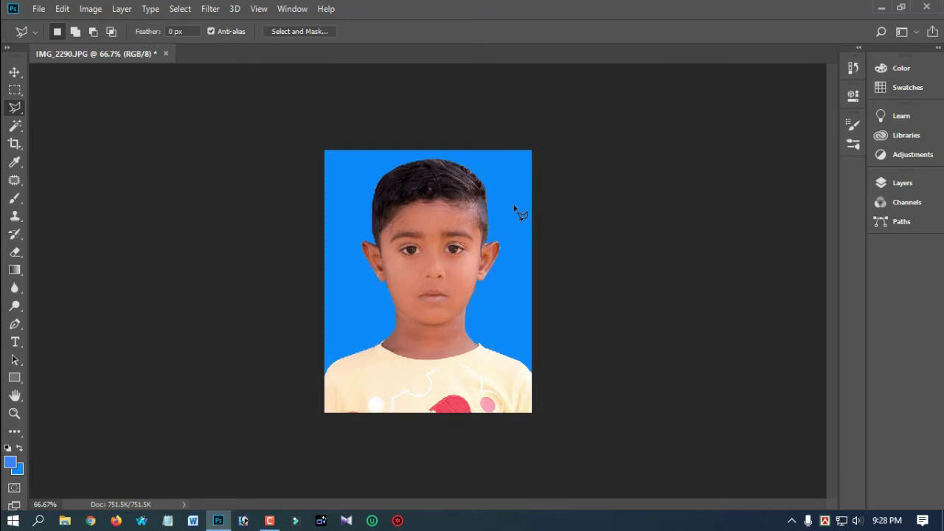
key("ctrl+minus")
key("ctrl+minus")
key("ctrl+minus")
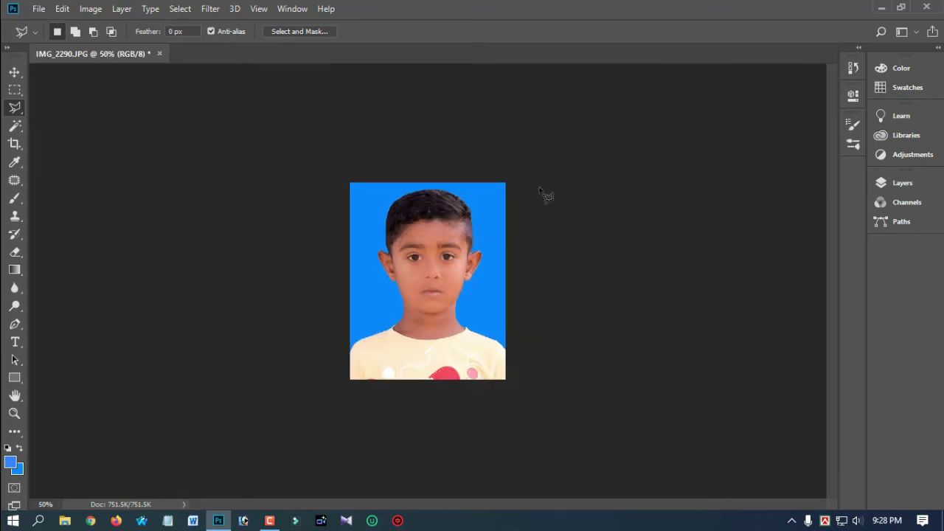
key("ctrl+plus")
key("ctrl+plus")
key("ctrl+plus")
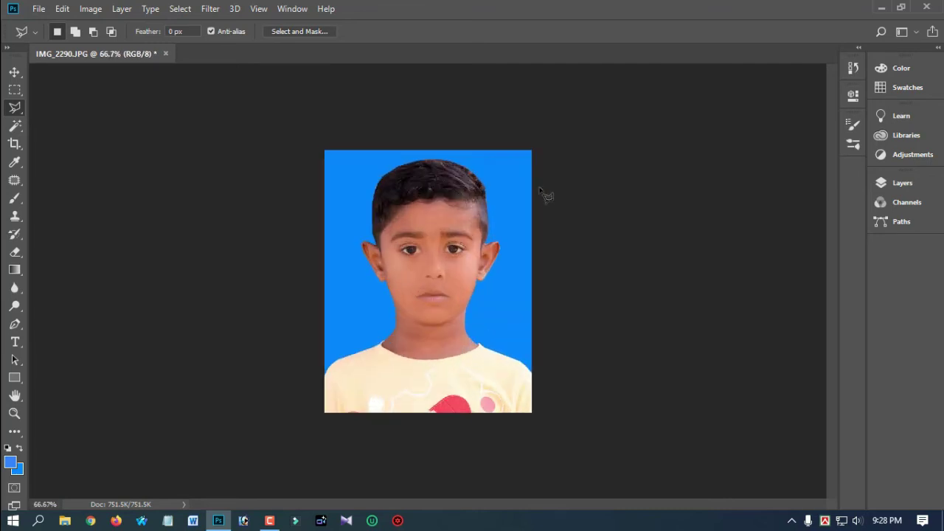
key("ctrl+minus")
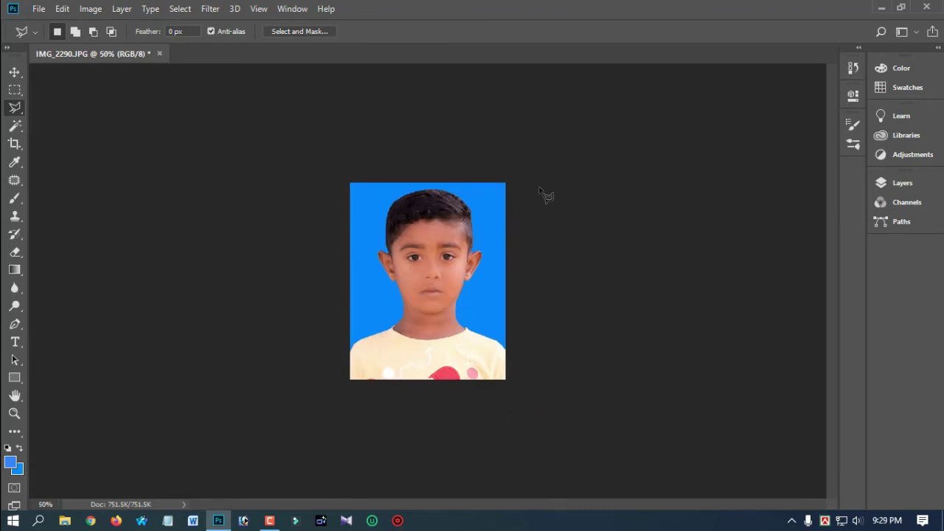
- Create a new portrait A4 document, 210 x 297 mm at 300 ppi, from the print presets
key("ctrl+minus")
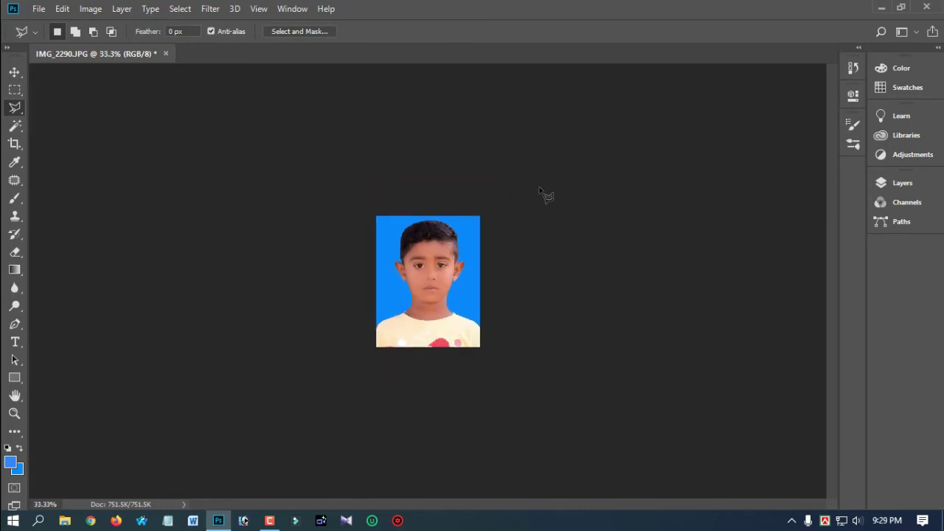
key("ctrl+plus")
key("ctrl+plus")
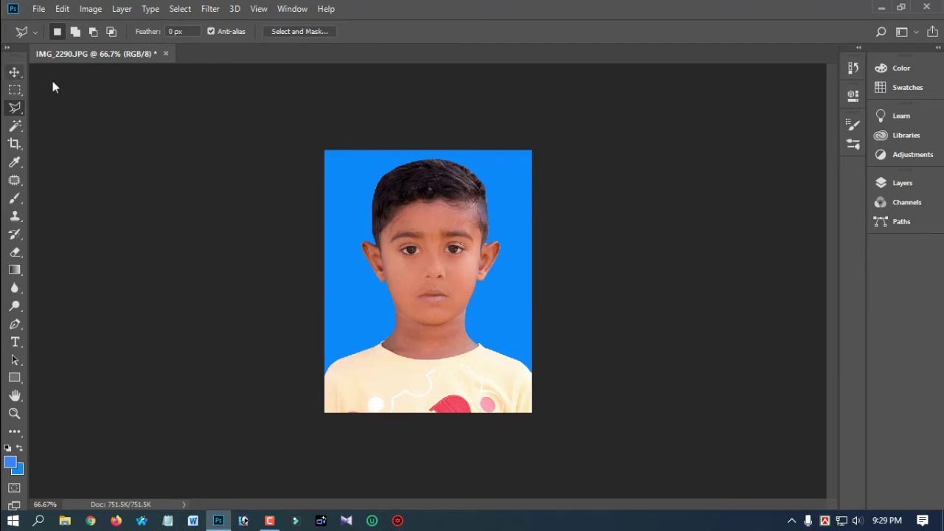
left_click(15, 72)
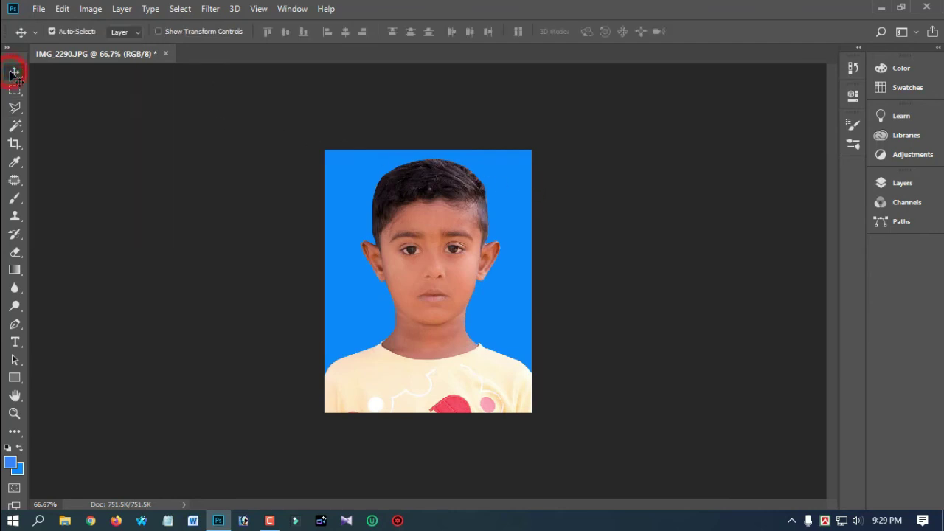
left_click(39, 9)
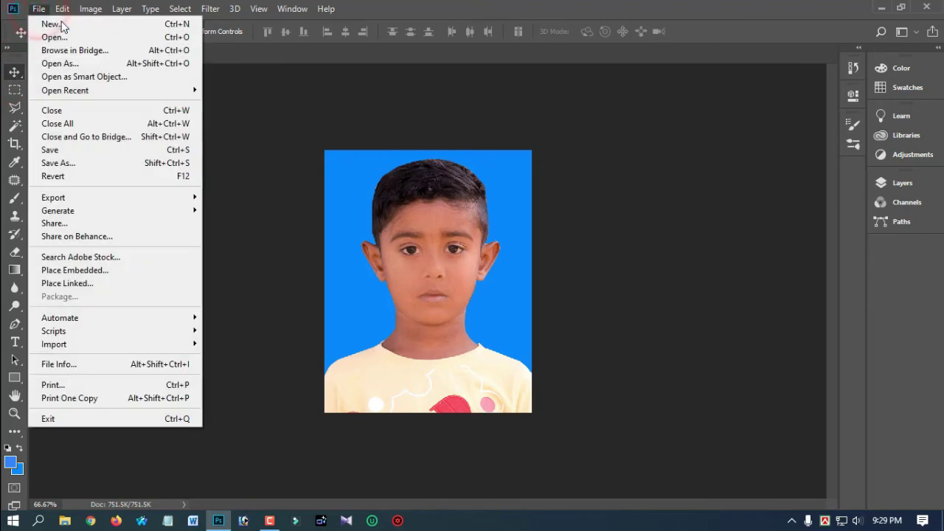
left_click(62, 25)
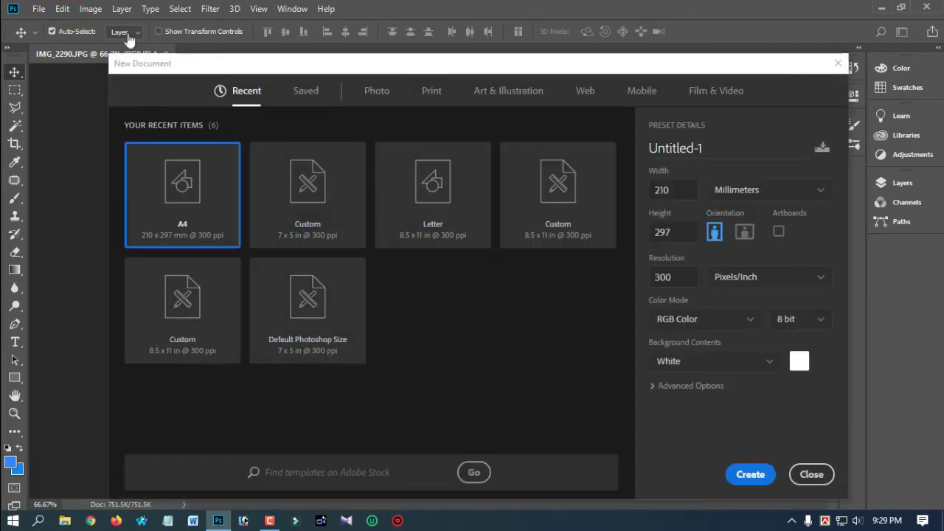
left_click(431, 92)
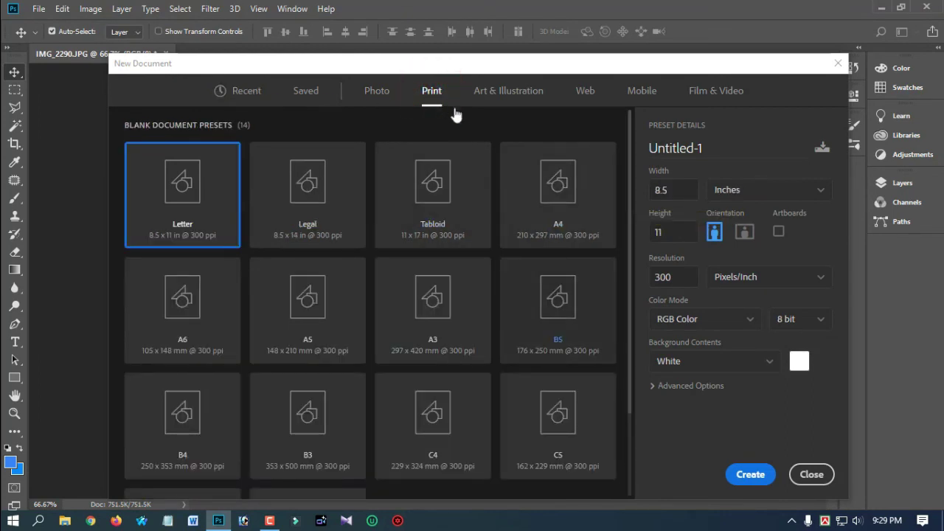
left_click(559, 190)
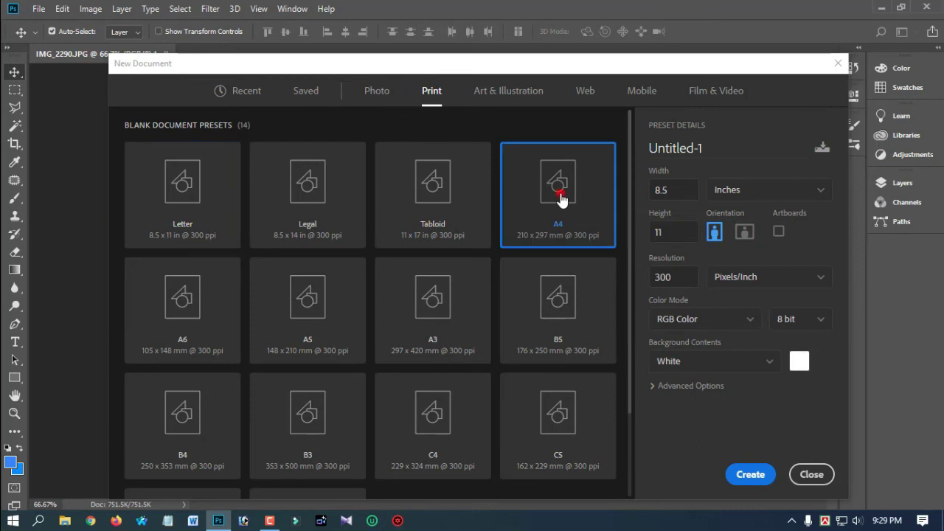
left_click(750, 474)
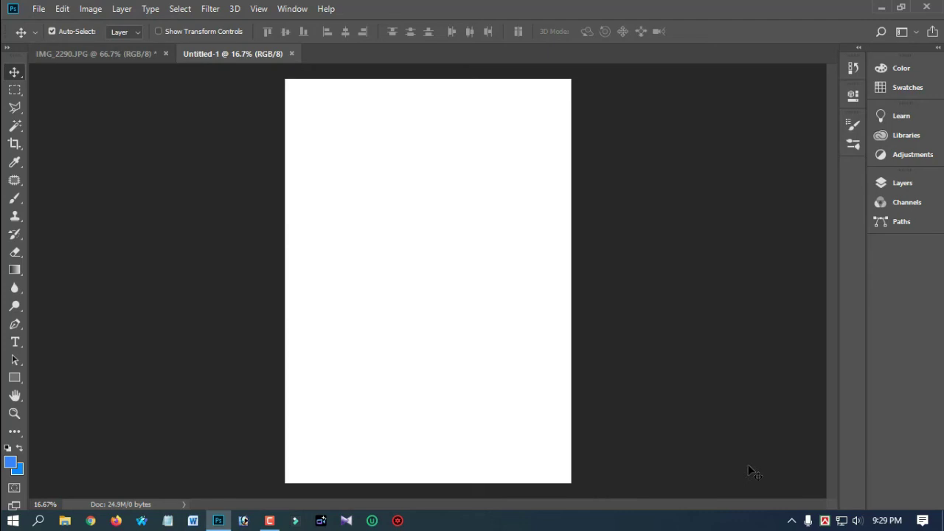
- Copy the finished portrait from IMG_2290.JPG into the blank A4 document, placing it in the page's top-left corner
left_click(109, 54)
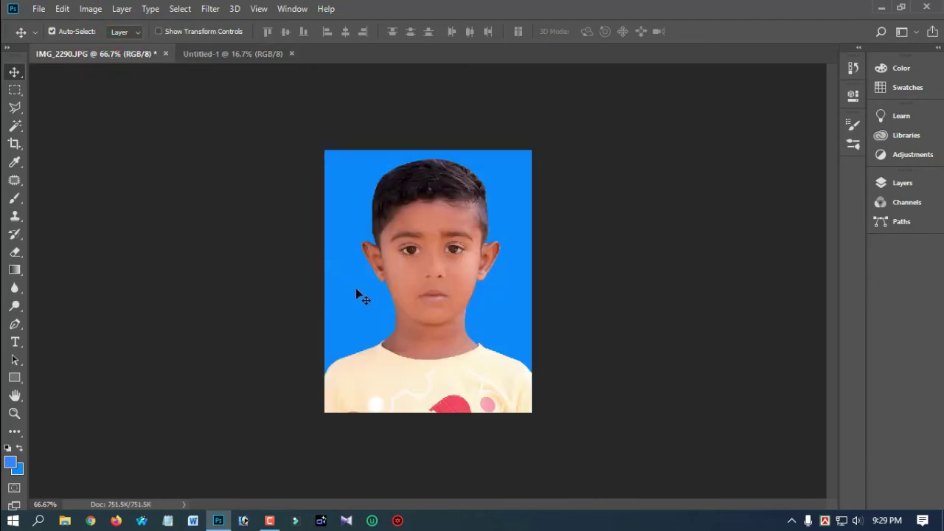
left_click_drag(415, 219, 318, 115)
key("ctrl")
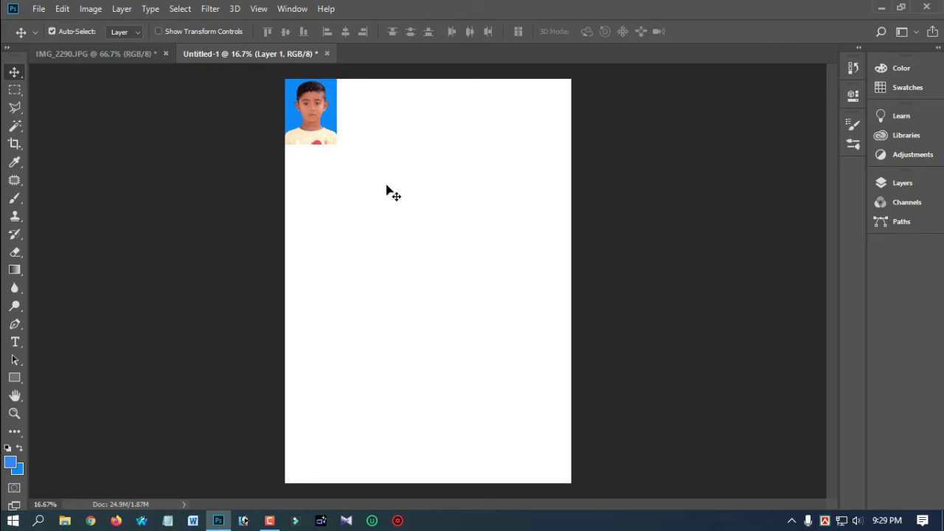
- Duplicate the portrait four times across the top of the page to form an evenly spaced row of five
key("ctrl+plus")
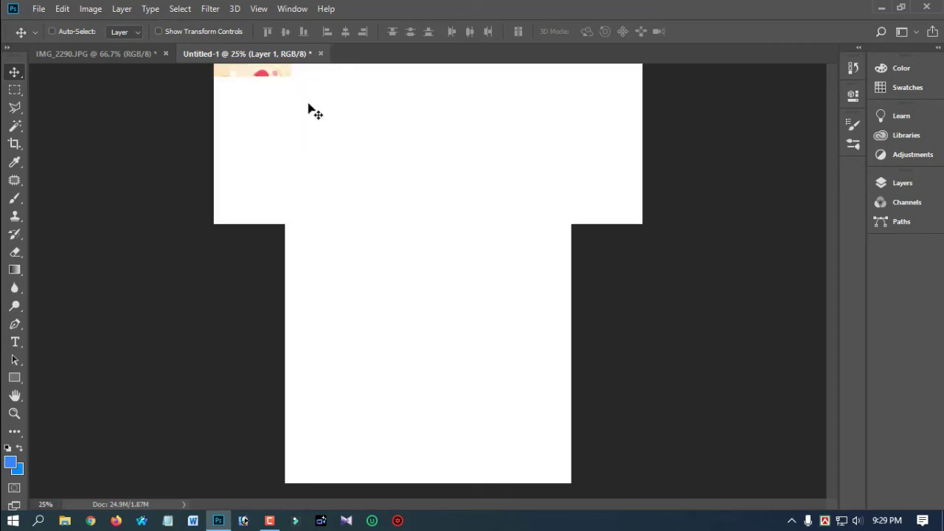
left_click_drag(329, 127, 309, 277)
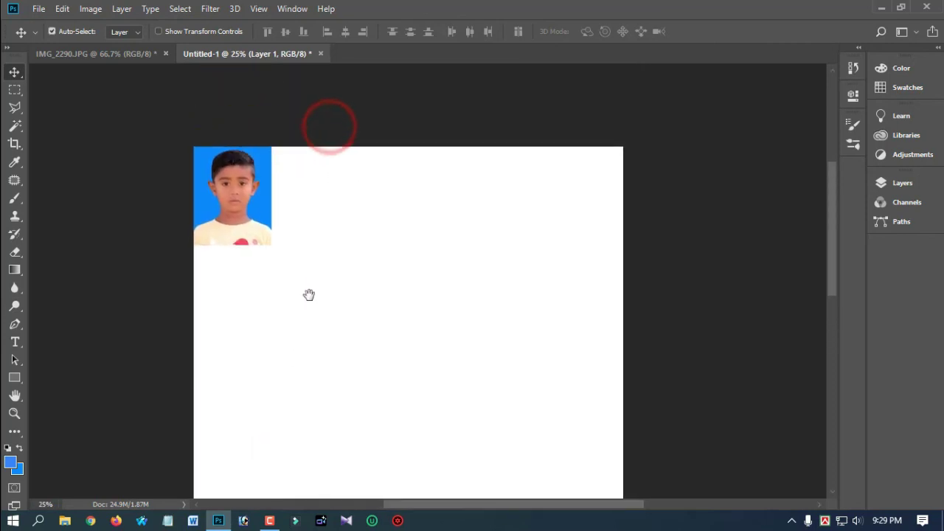
key("ctrl+plus")
left_click_drag(321, 220, 329, 259)
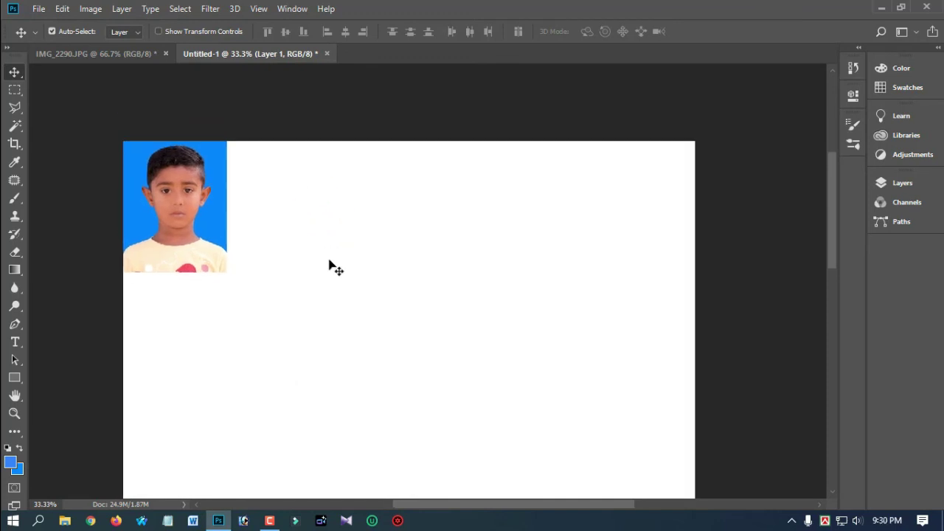
mouse_move(348, 221)
left_mouse_down()
mouse_move(352, 269)
mouse_move(352, 205)
left_mouse_up()
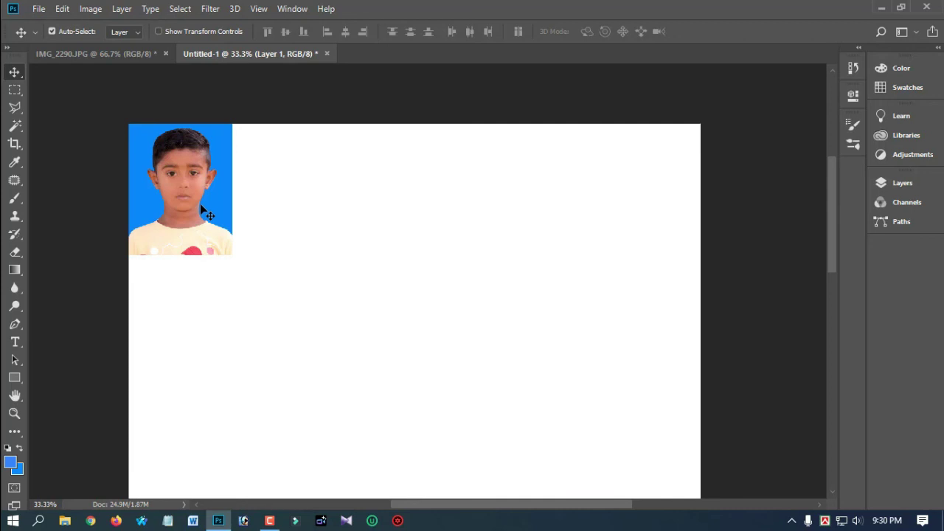
left_click(200, 179)
left_click_drag(190, 175, 635, 177)
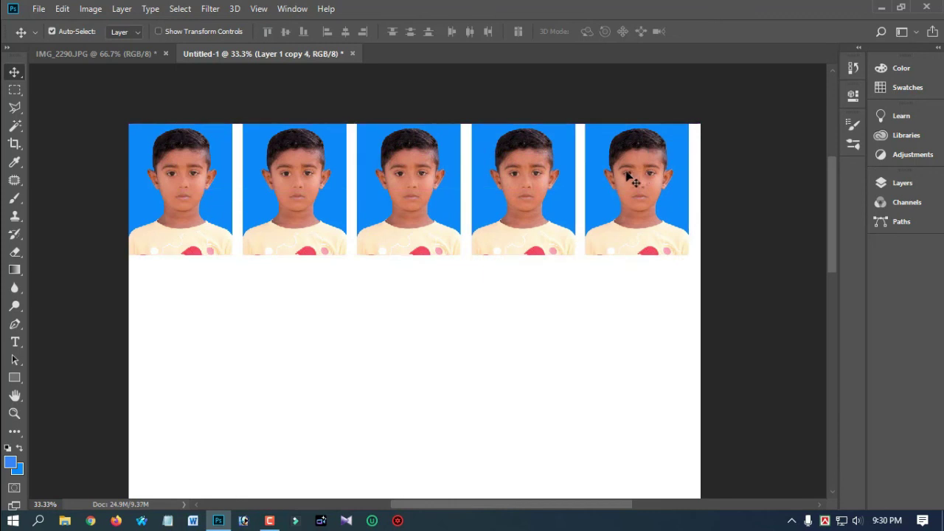
- Nudge the first photo slightly right and down, away from the page's left and top edges
left_click(199, 184)
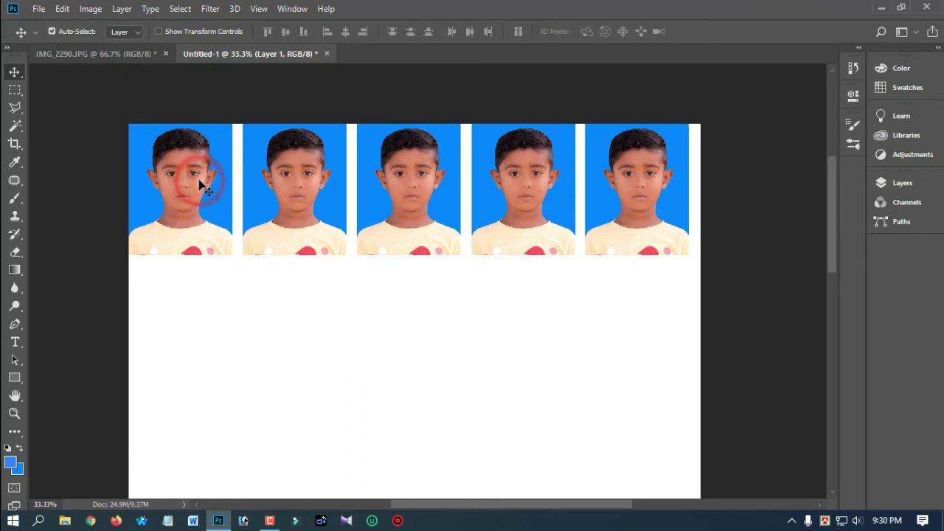
key("Right")
key("Right")
key("Right")
key("Right")
key("Right")
key("Right")
key("Right")
key("Right")
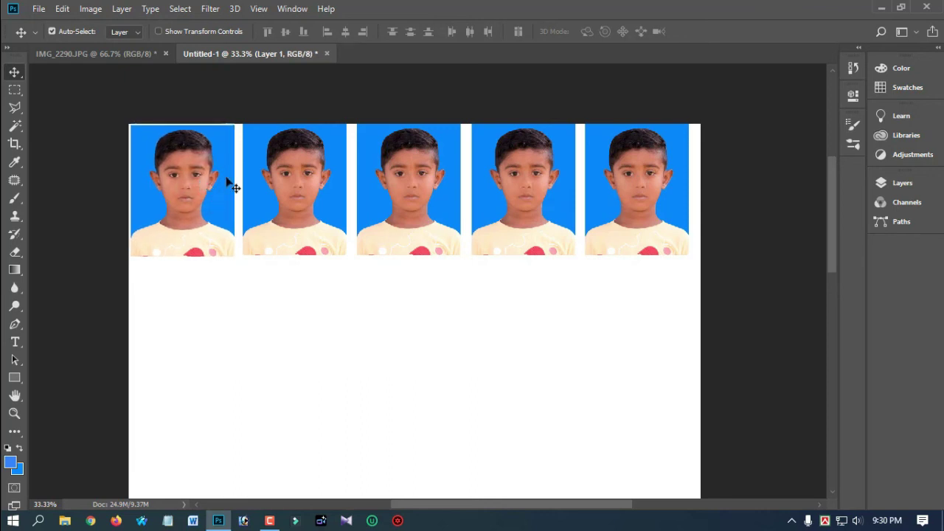
- Nudge the second photo down until its top edge lines up with the first photo
left_click(284, 172)
key("Down")
key("Down")
key("Down")
key("Down")
key("Down")
key("Down")
key("Down")
key("Down")
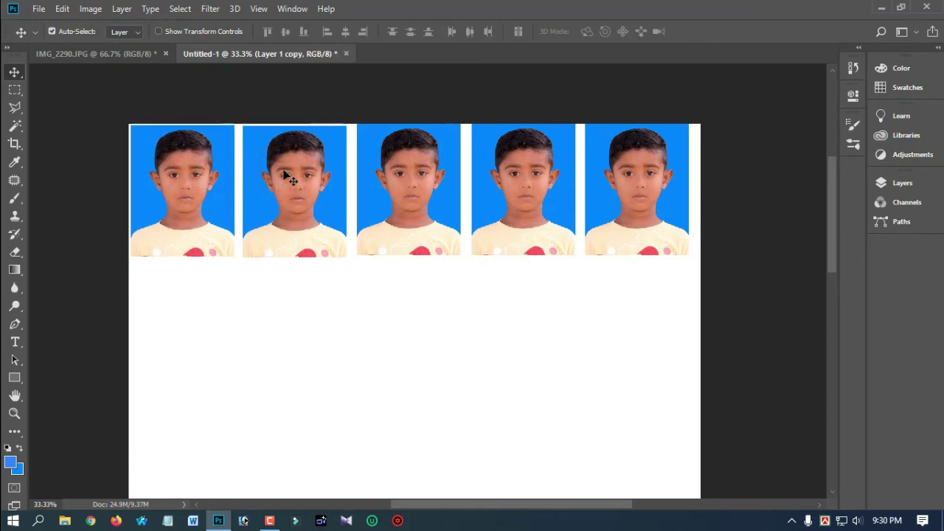
key("Up")
key("Up")
key("Up")
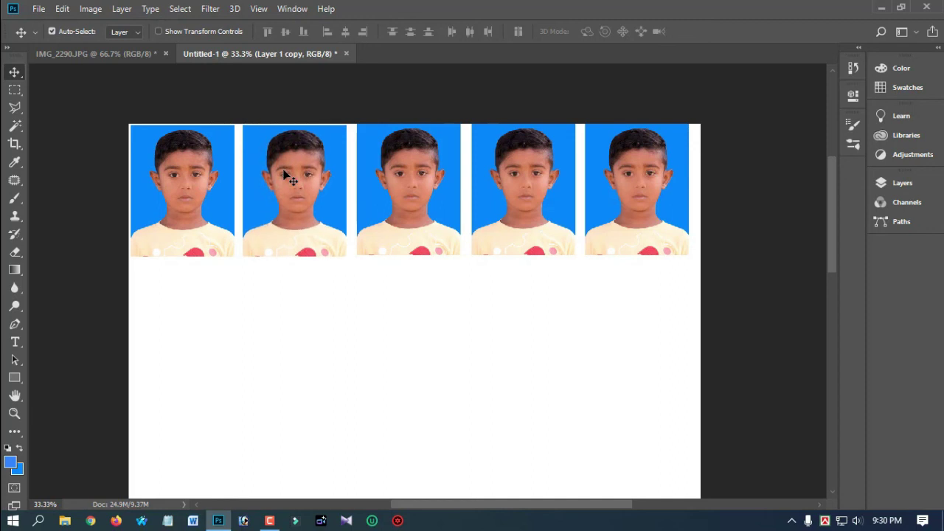
- Nudge the third, fourth and fifth photos down to line up with the first two in the row
left_click(398, 171)
key("Down")
key("Down")
key("Down")
key("Down")
key("Down")
key("Down")
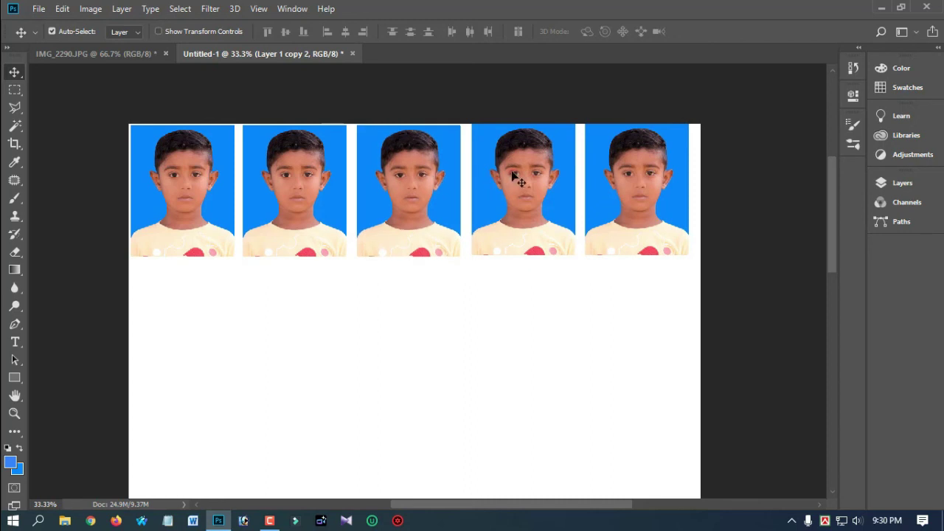
left_click(514, 177)
left_click(626, 181)
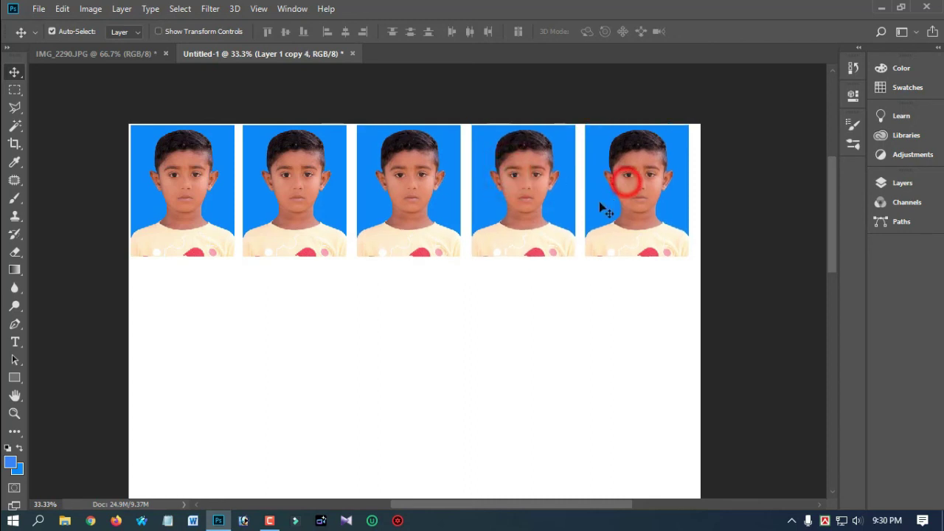
- Duplicate each of the five photos straight down to form a second row of five with a small gap
left_click(456, 315)
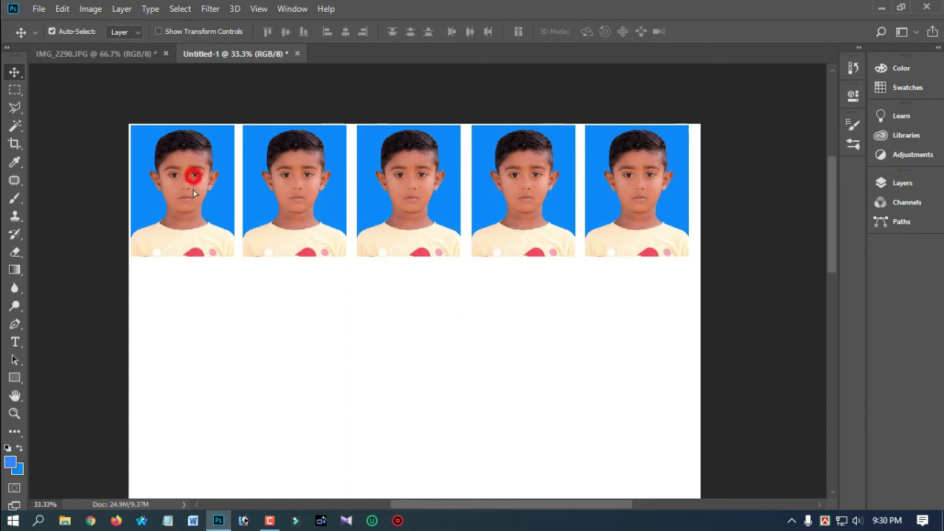
left_click_drag(188, 180, 195, 306)
left_click_drag(301, 197, 300, 339)
left_click_drag(385, 208, 387, 351)
left_click_drag(517, 191, 518, 332)
left_click_drag(627, 208, 632, 358)
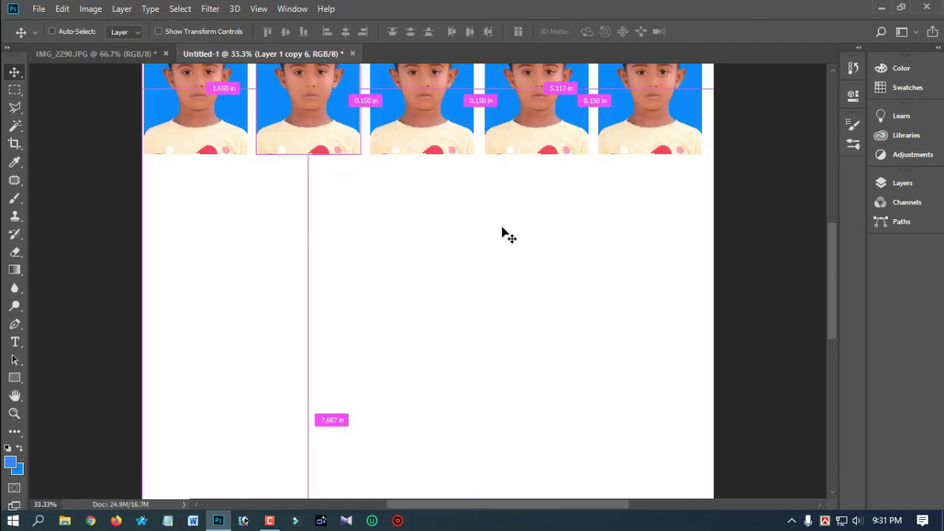
key("ctrl+plus")
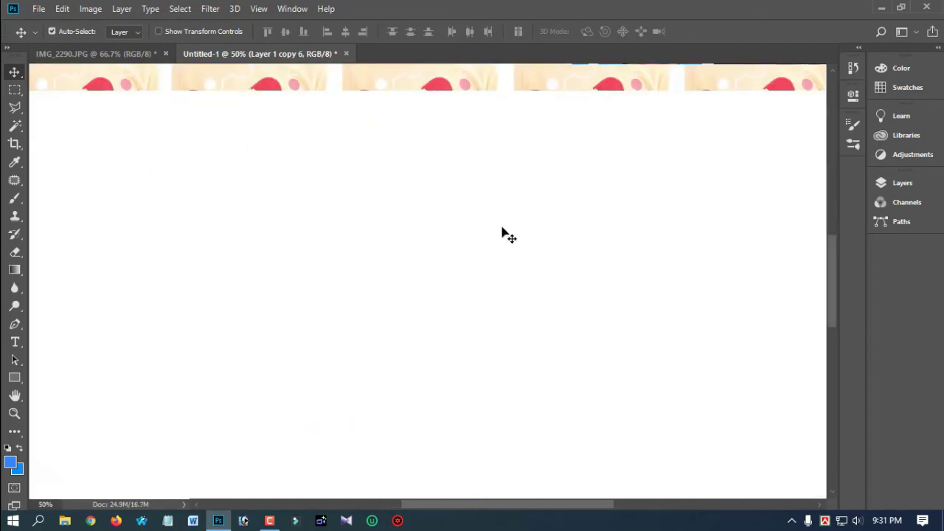
left_click_drag(436, 187, 436, 418)
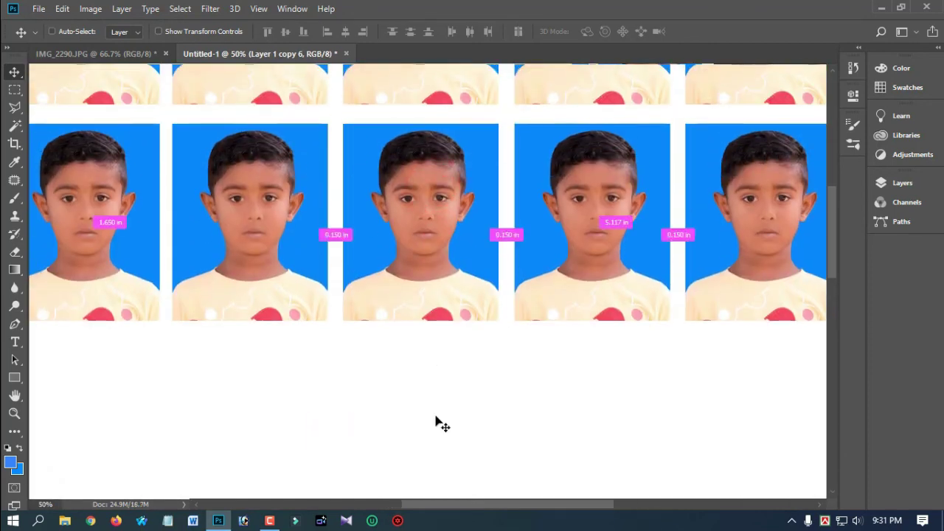
key("ctrl+minus")
left_click_drag(450, 355, 447, 447)
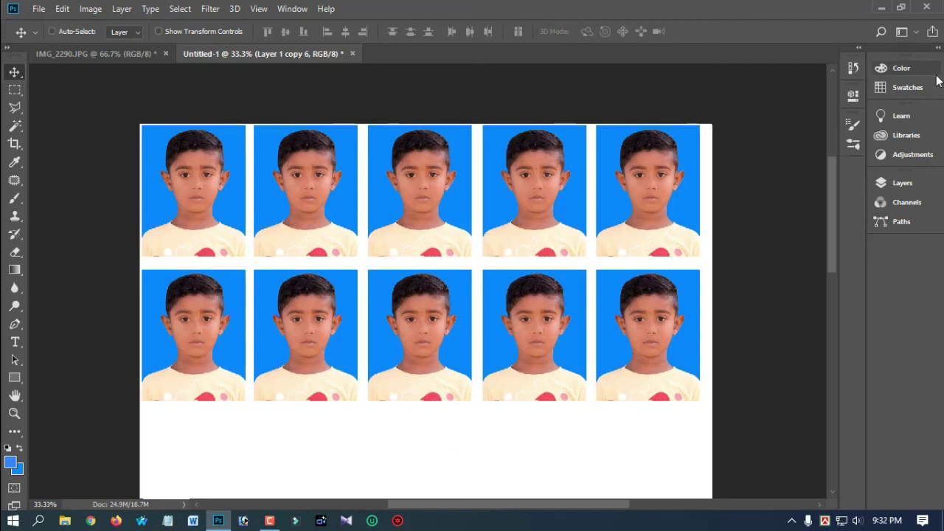
- Open the print settings for the A4 photo sheet and move the dialog lower over the canvas
key("ctrl+p")
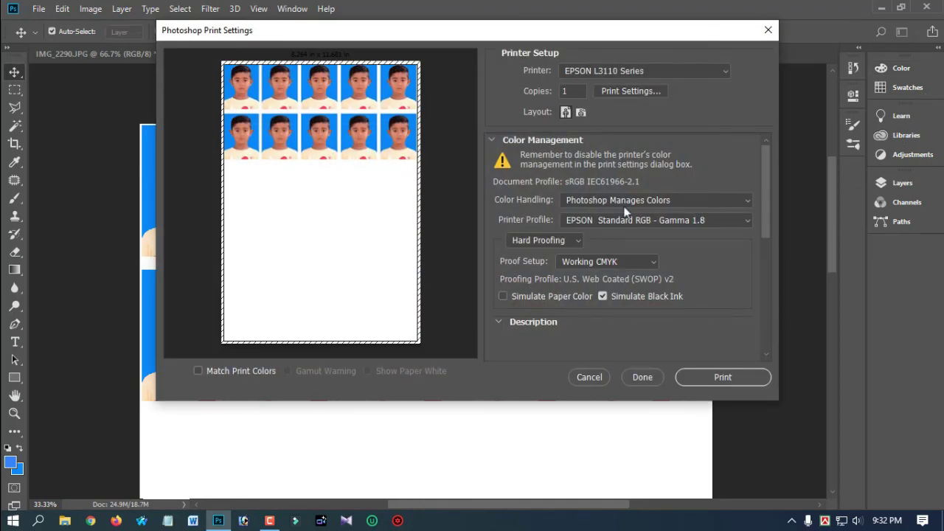
left_click_drag(517, 37, 495, 85)
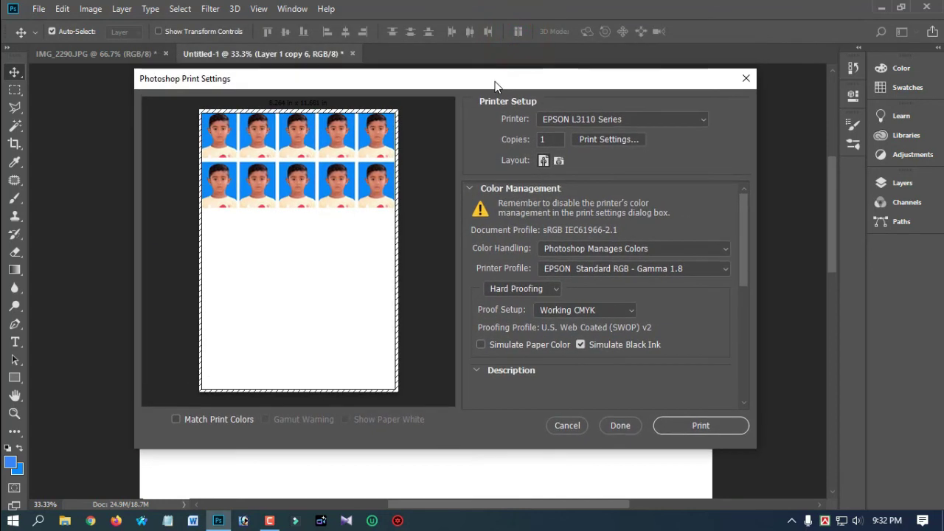